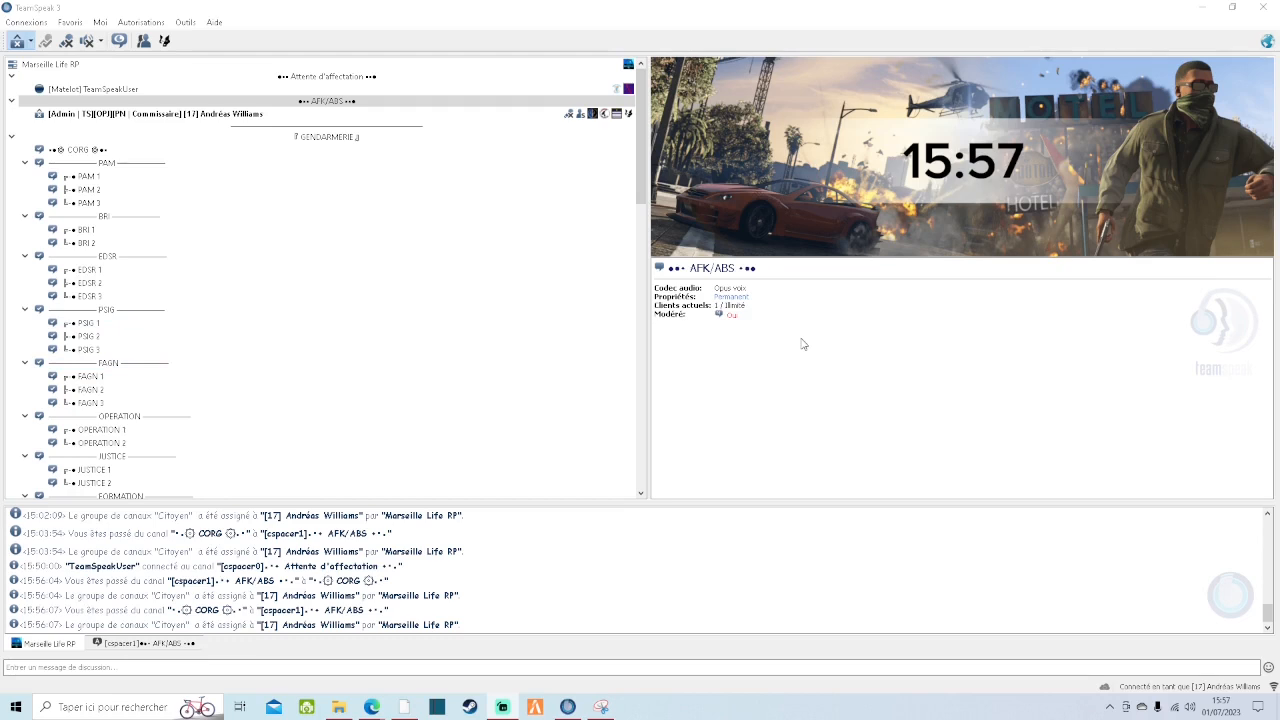
Step: Open the whisper lists window from the whisper settings in the options
left_click(185, 22)
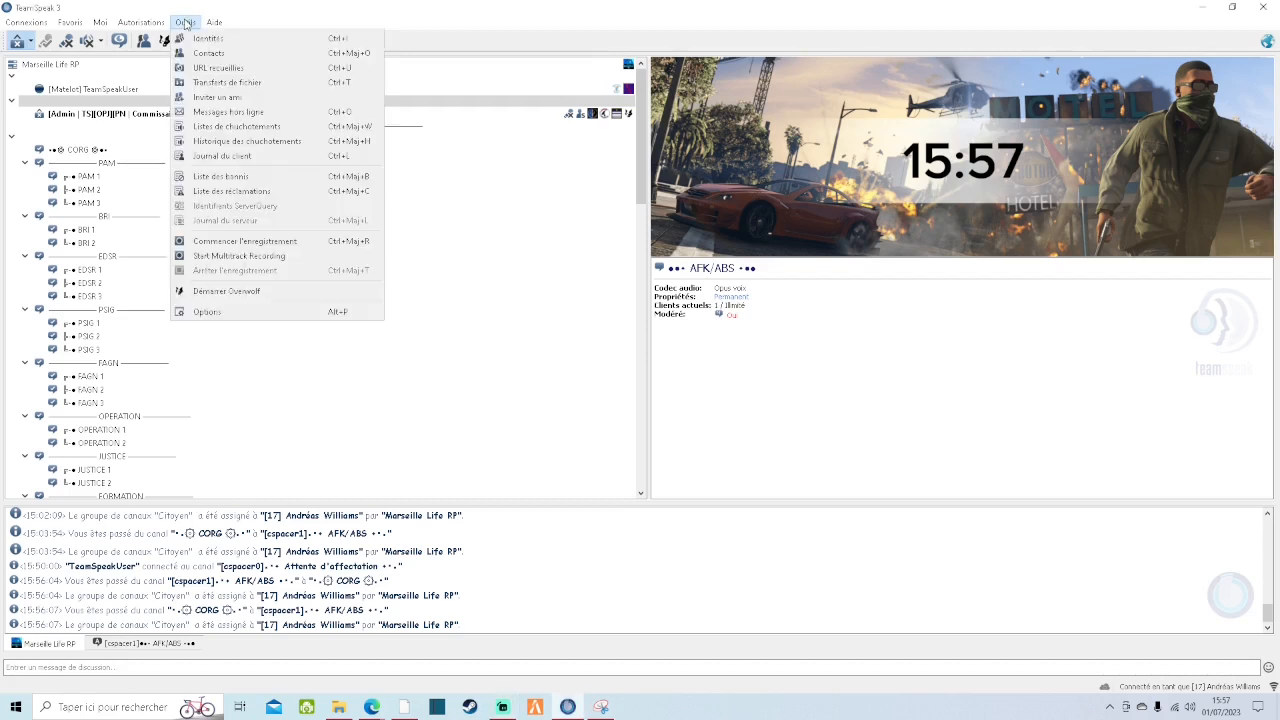
left_click(207, 312)
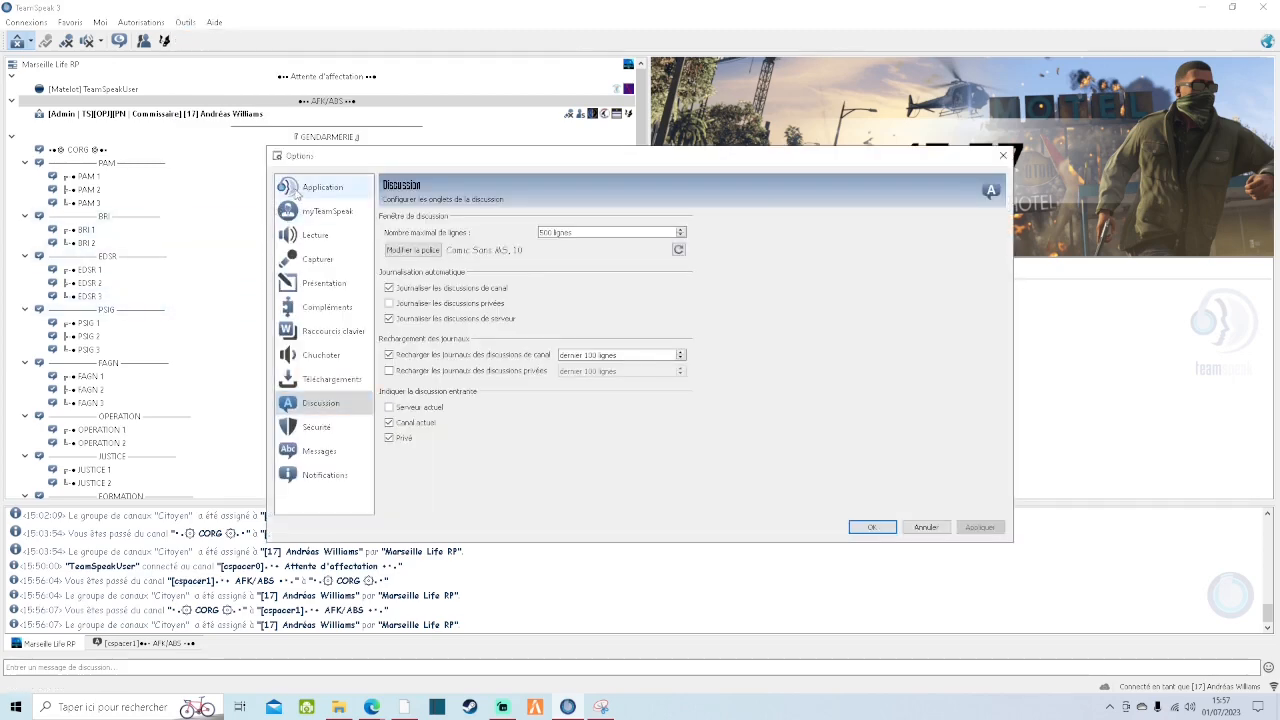
left_click(322, 187)
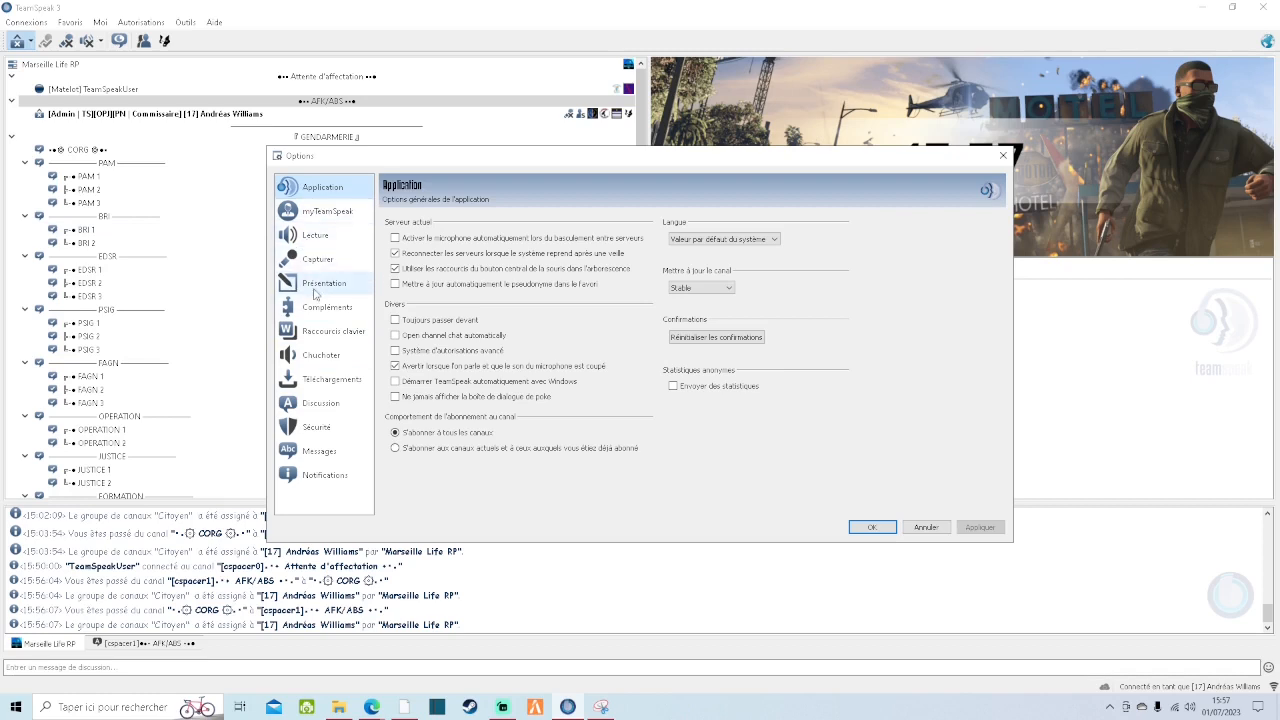
left_click(318, 357)
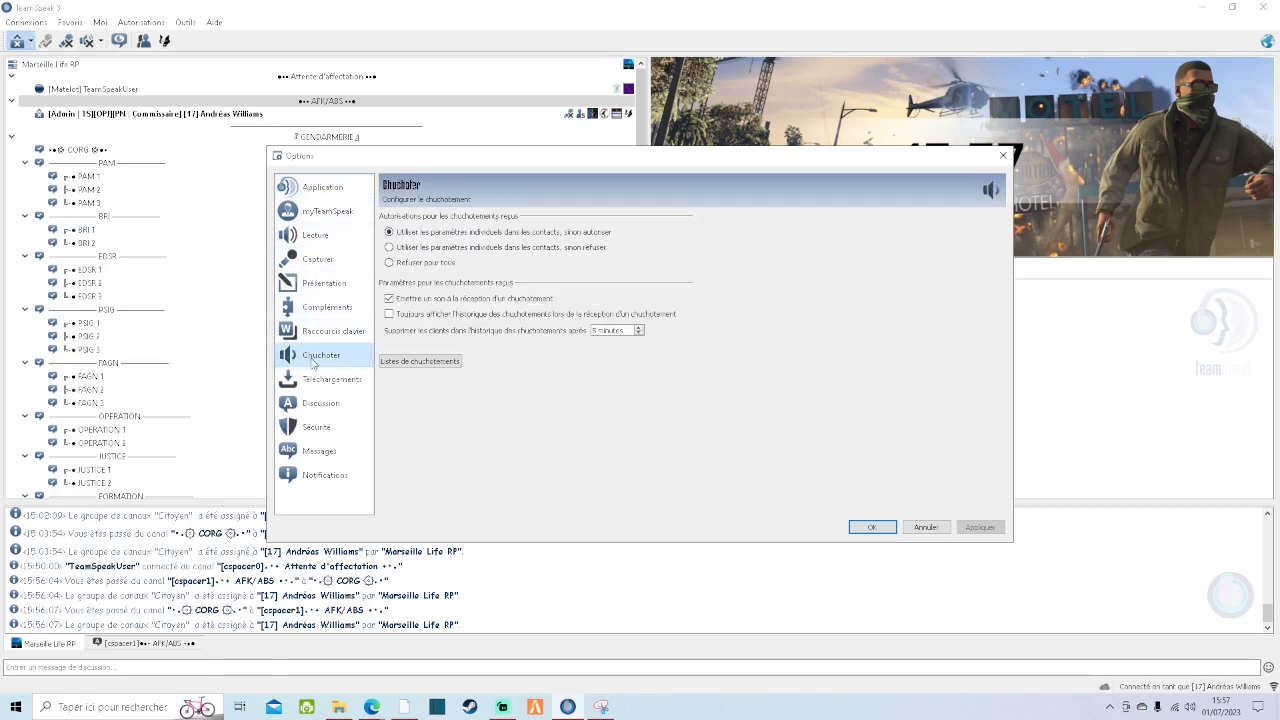
left_click(415, 362)
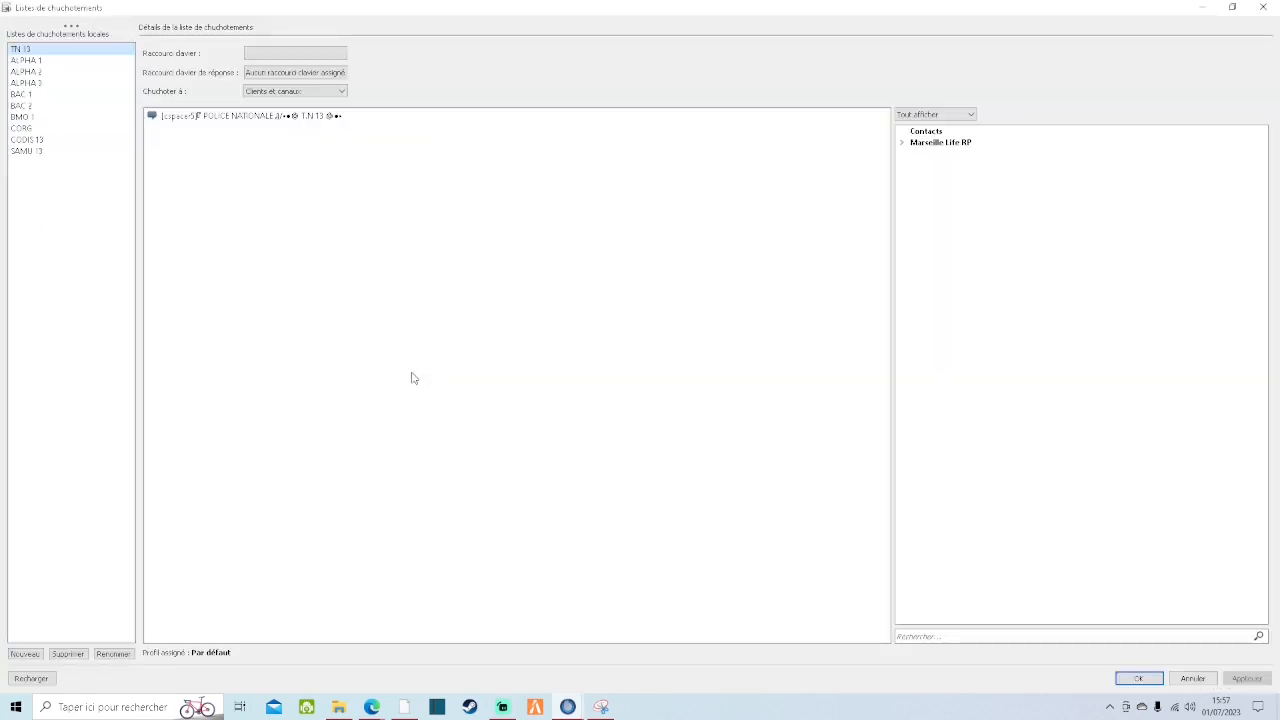
left_click_drag(597, 17, 856, 311)
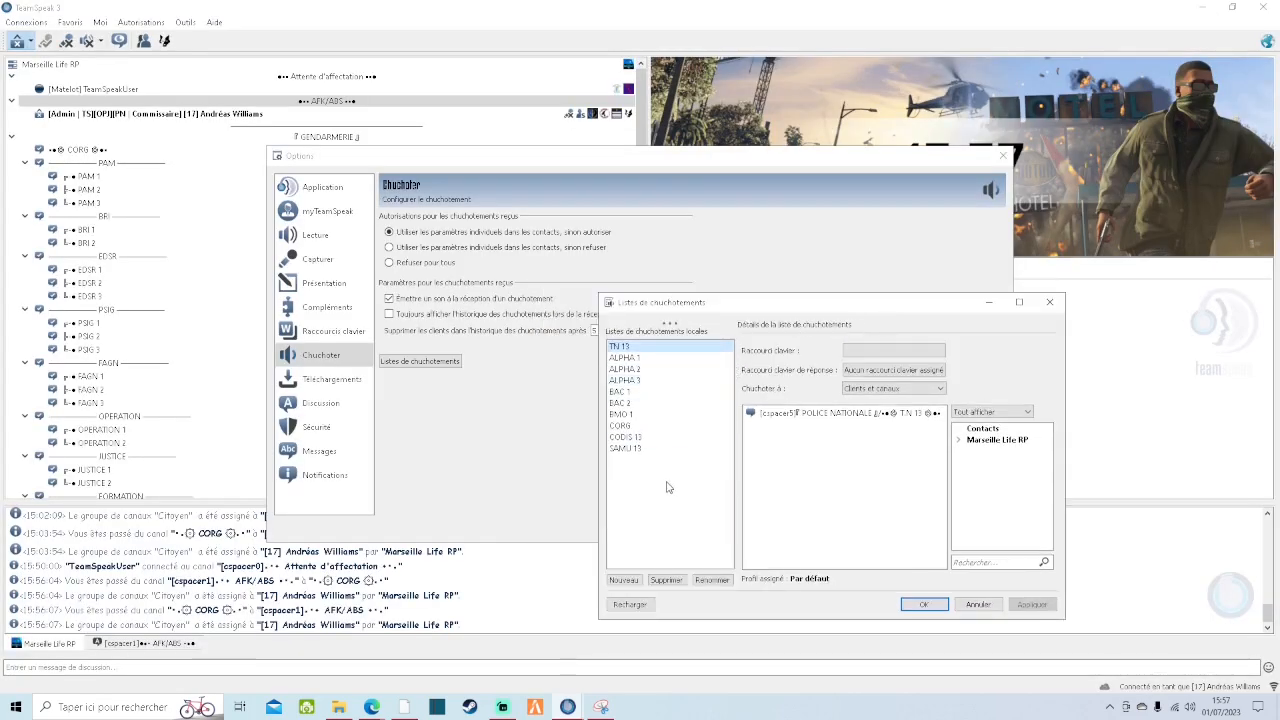
left_click_drag(879, 307, 639, 6)
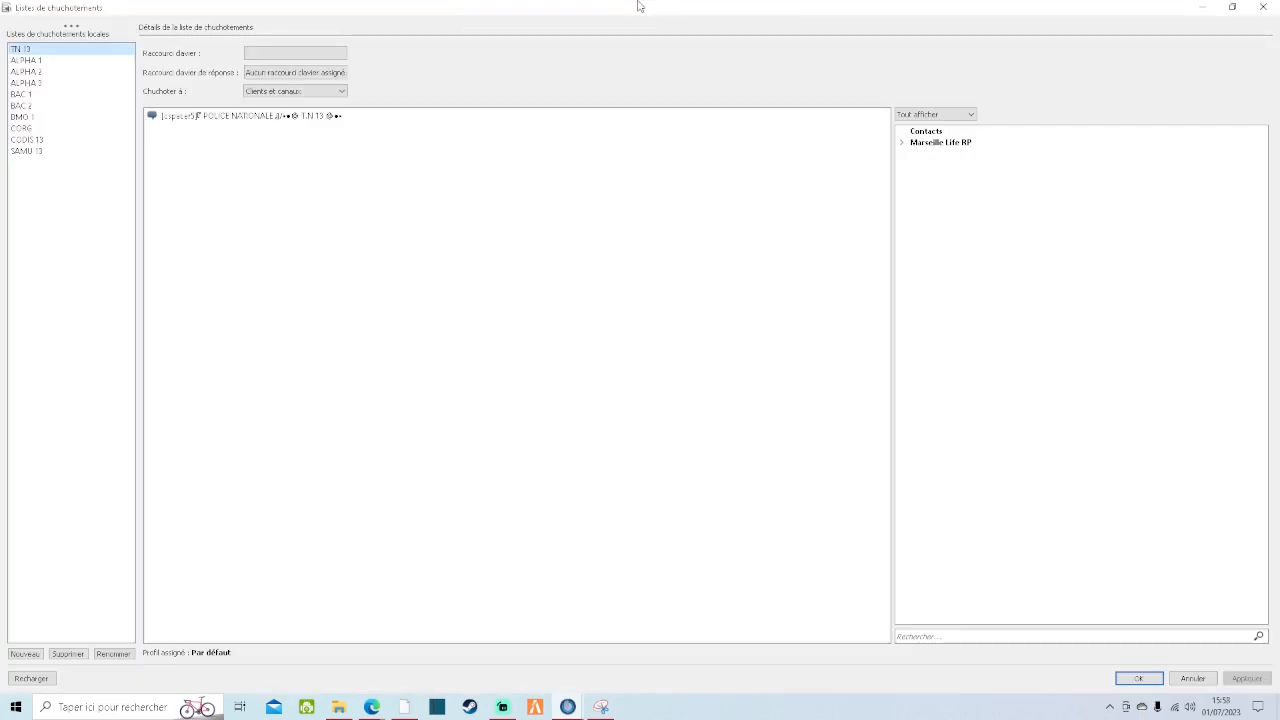
Step: Create a new whisper list with K as its hotkey
left_click(40, 72)
left_click(44, 49)
left_click(25, 655)
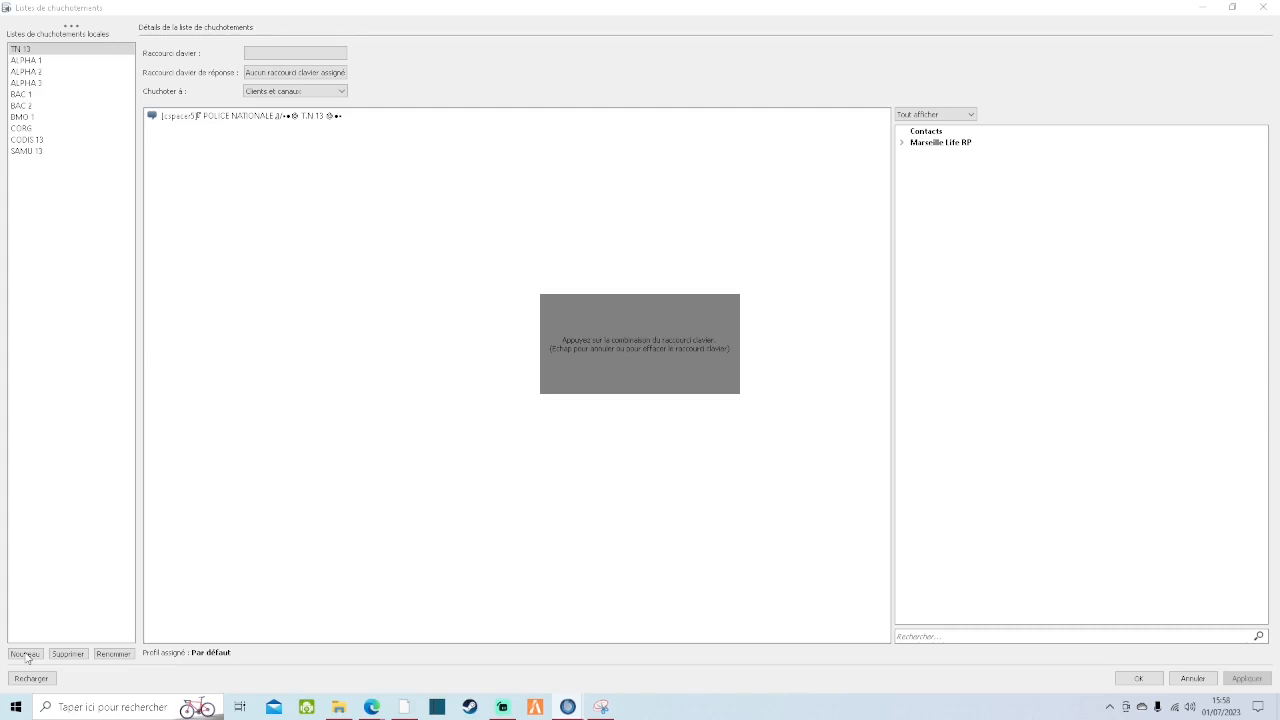
key("k")
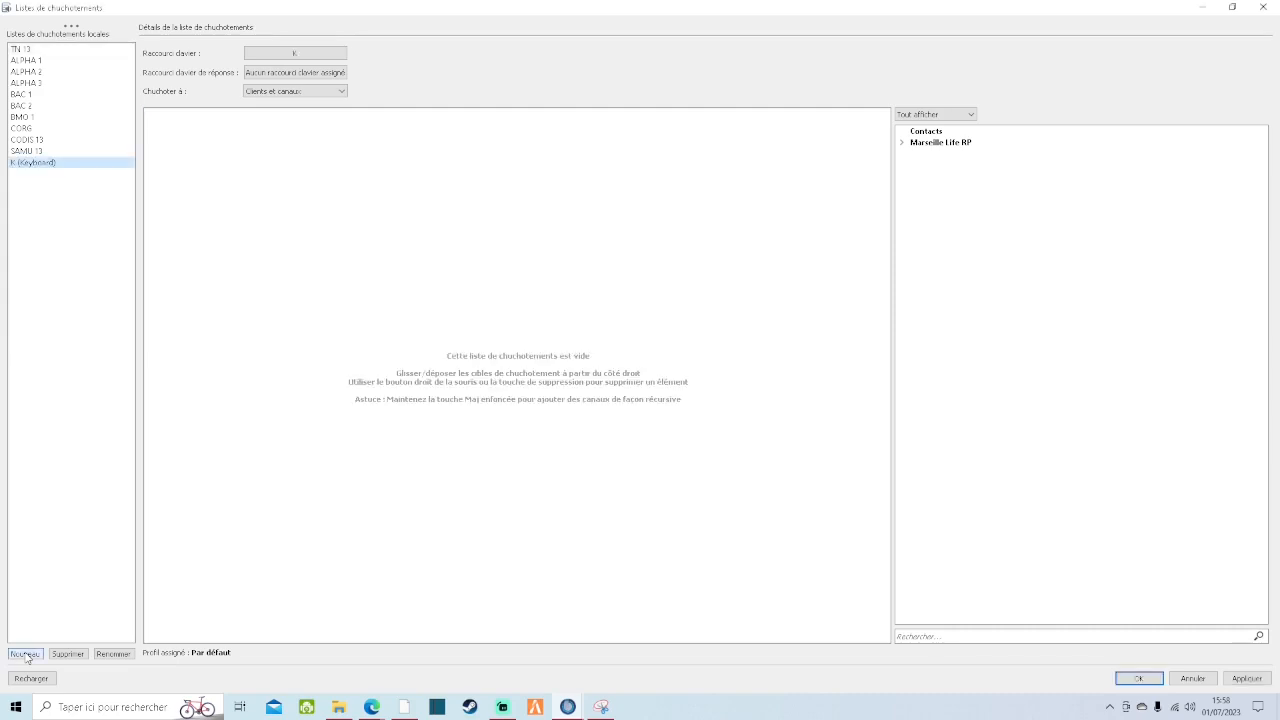
Step: Rename the new K (Keyboard) whisper list to DIR
right_click(49, 168)
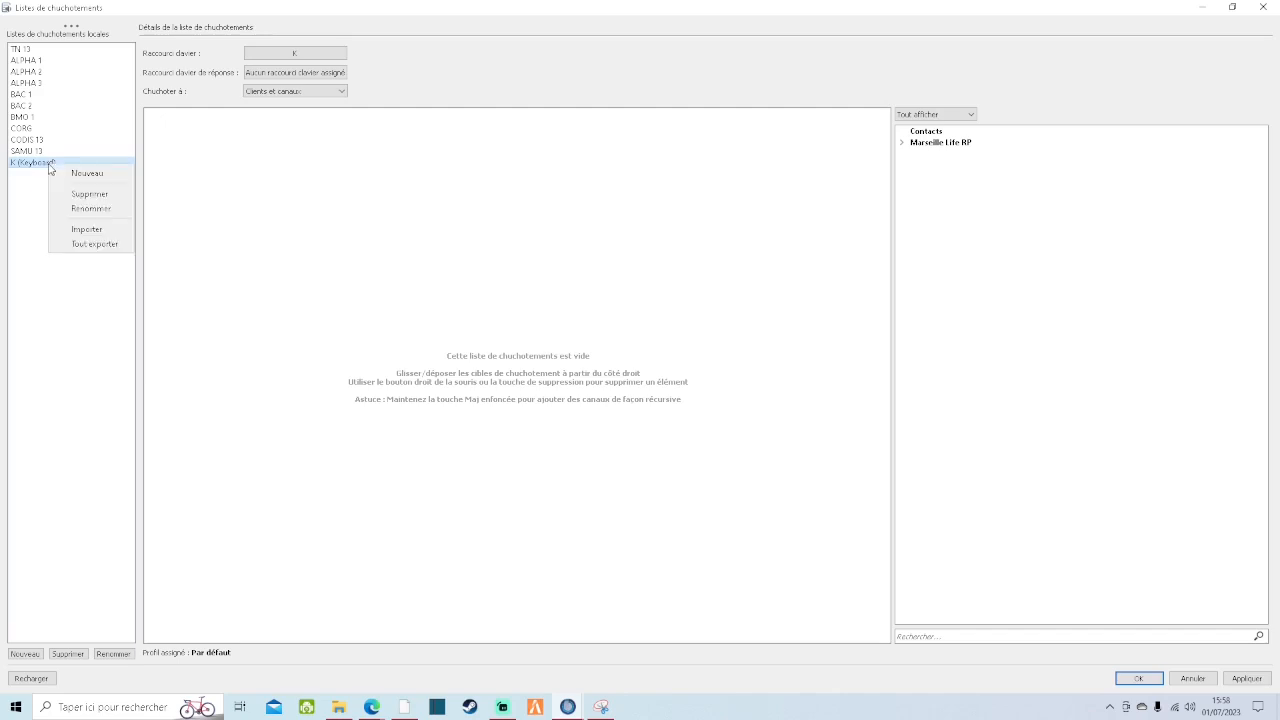
left_click(100, 208)
key("BackSpace")
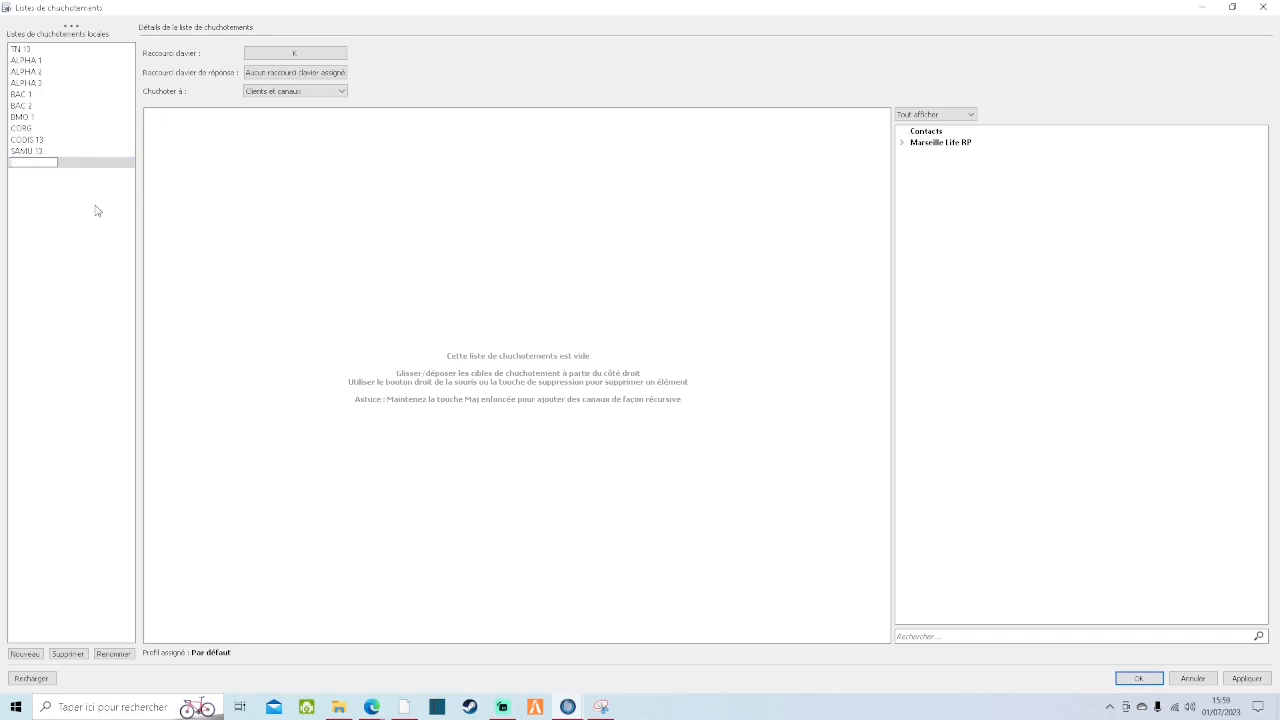
type("DIR")
key("Return")
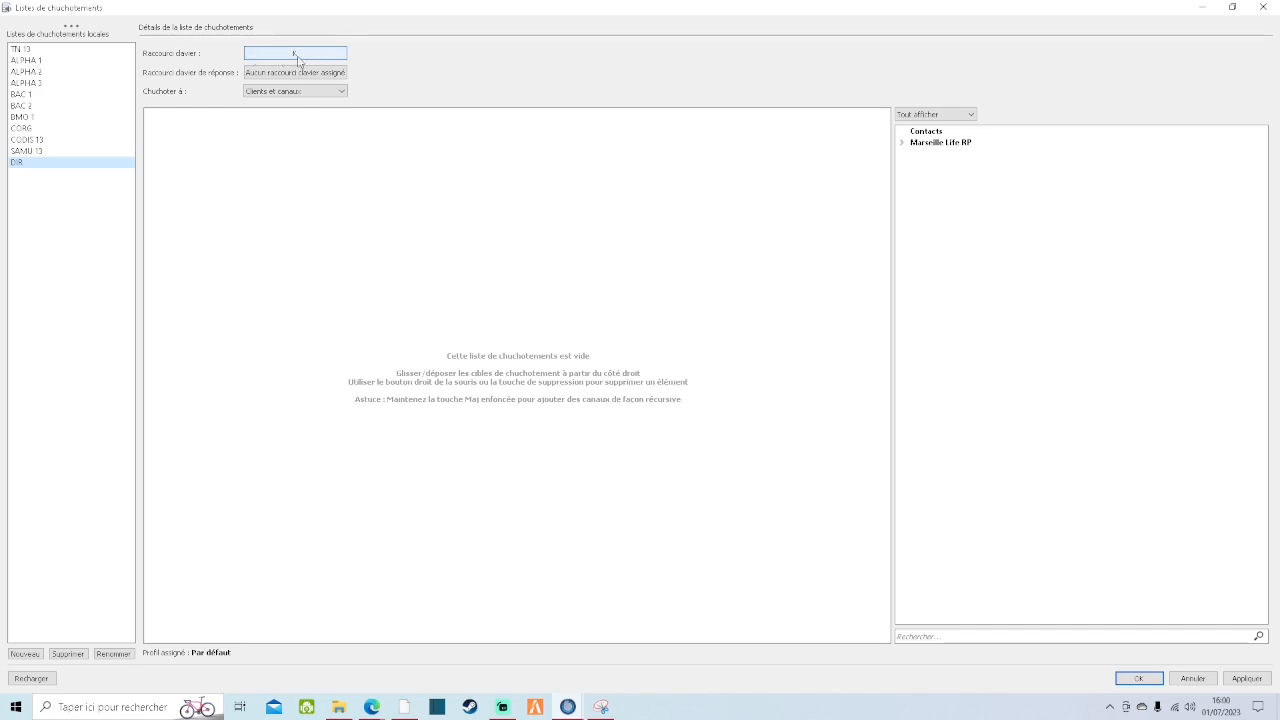
left_click(302, 77)
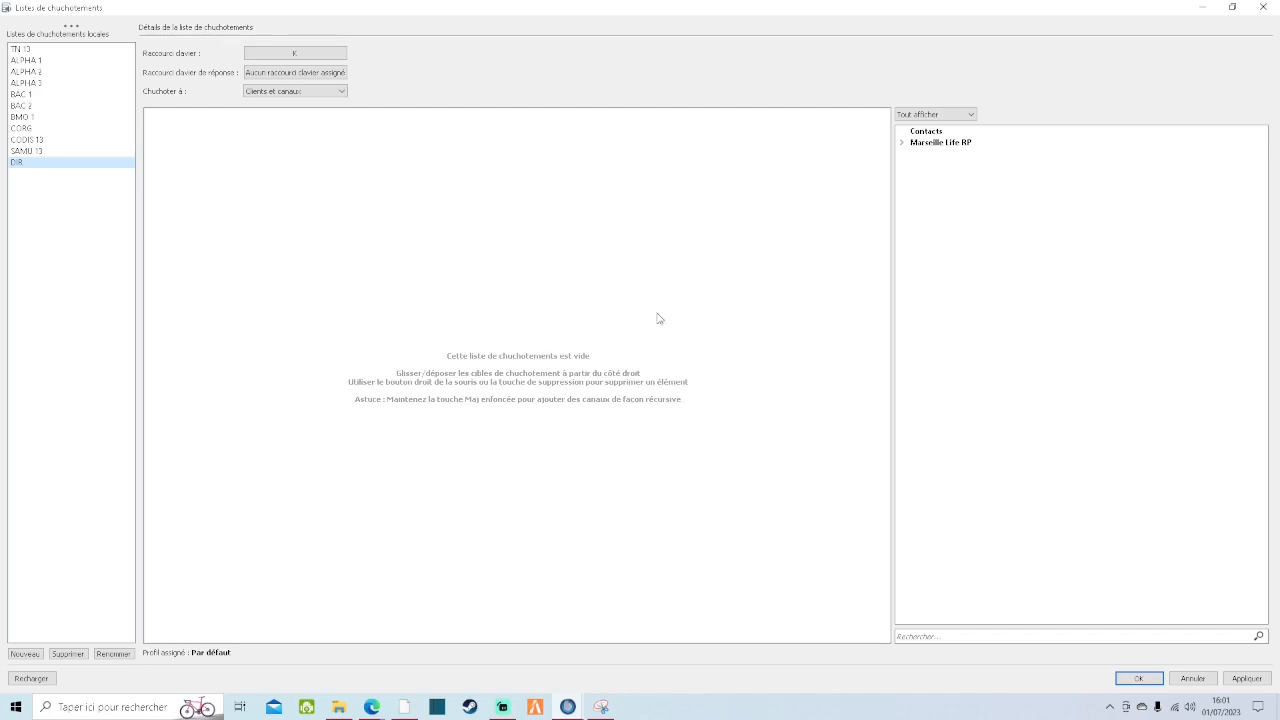
Step: Expand the channels of the Marseille Life RP server in the tree of available whisper targets
left_click(921, 146)
double_click(920, 147)
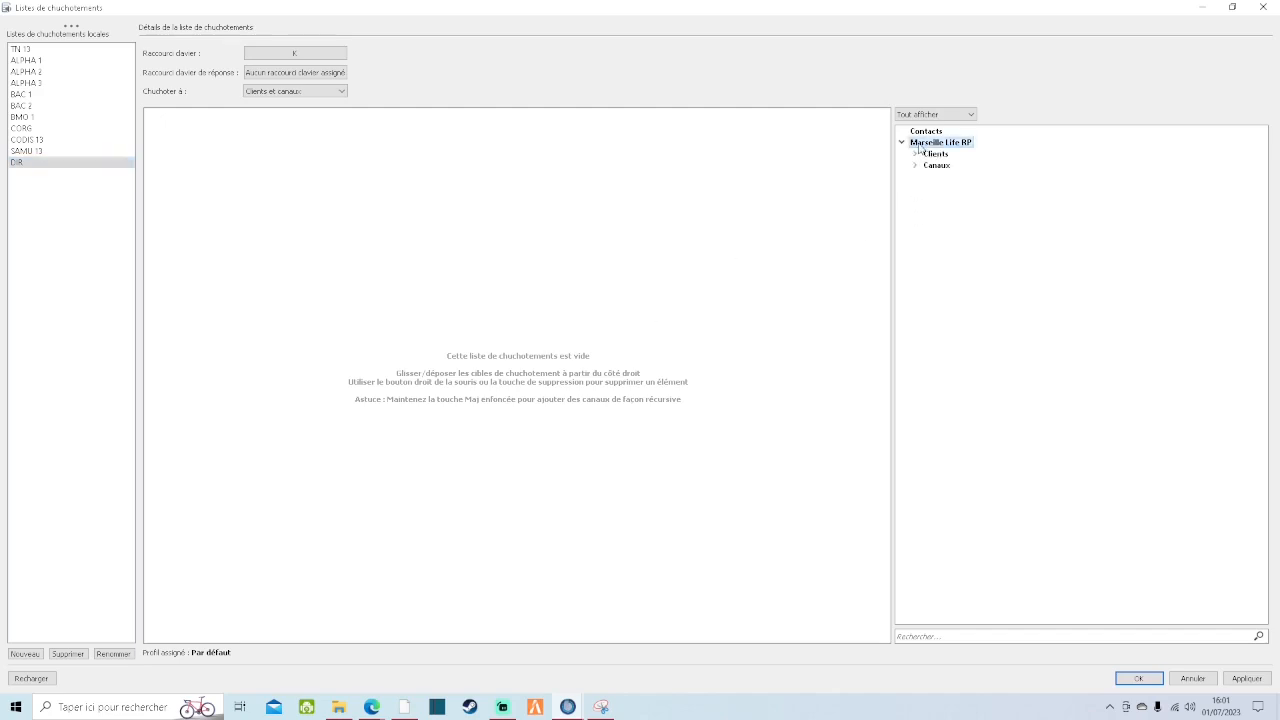
double_click(938, 167)
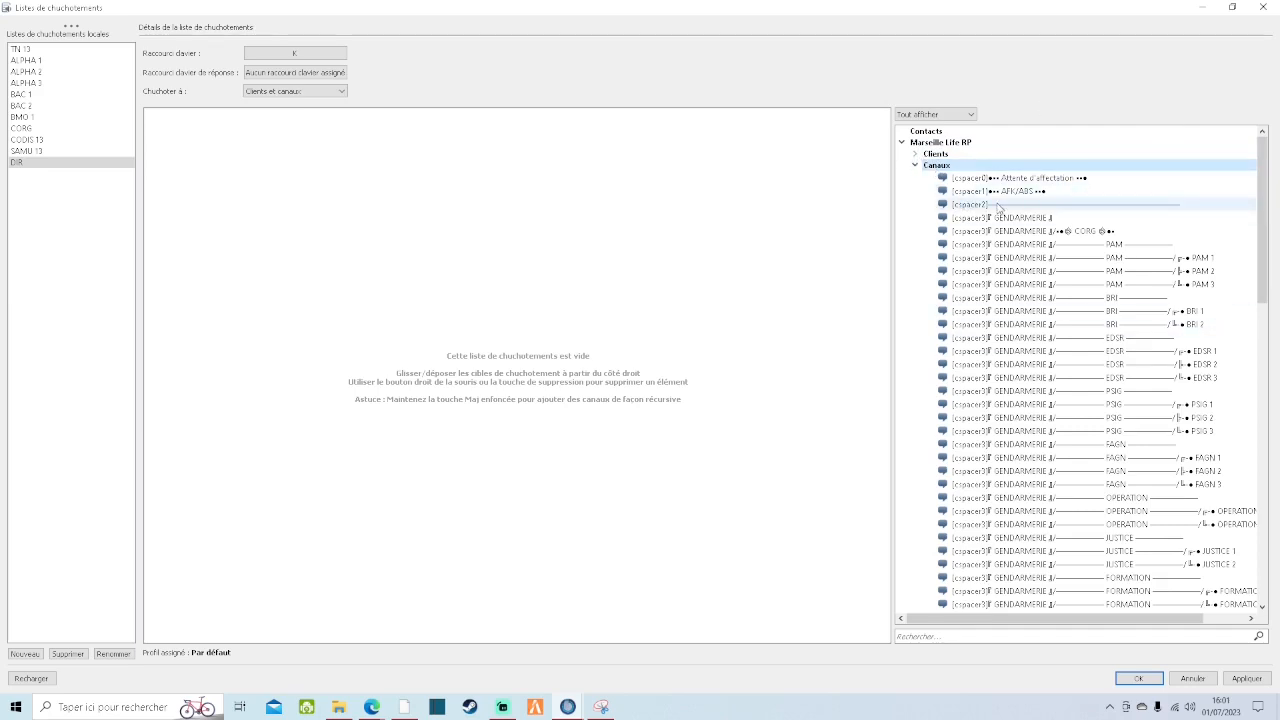
Step: Look through the server's channel tree in the main window and return to the whisper lists
left_click(1263, 7)
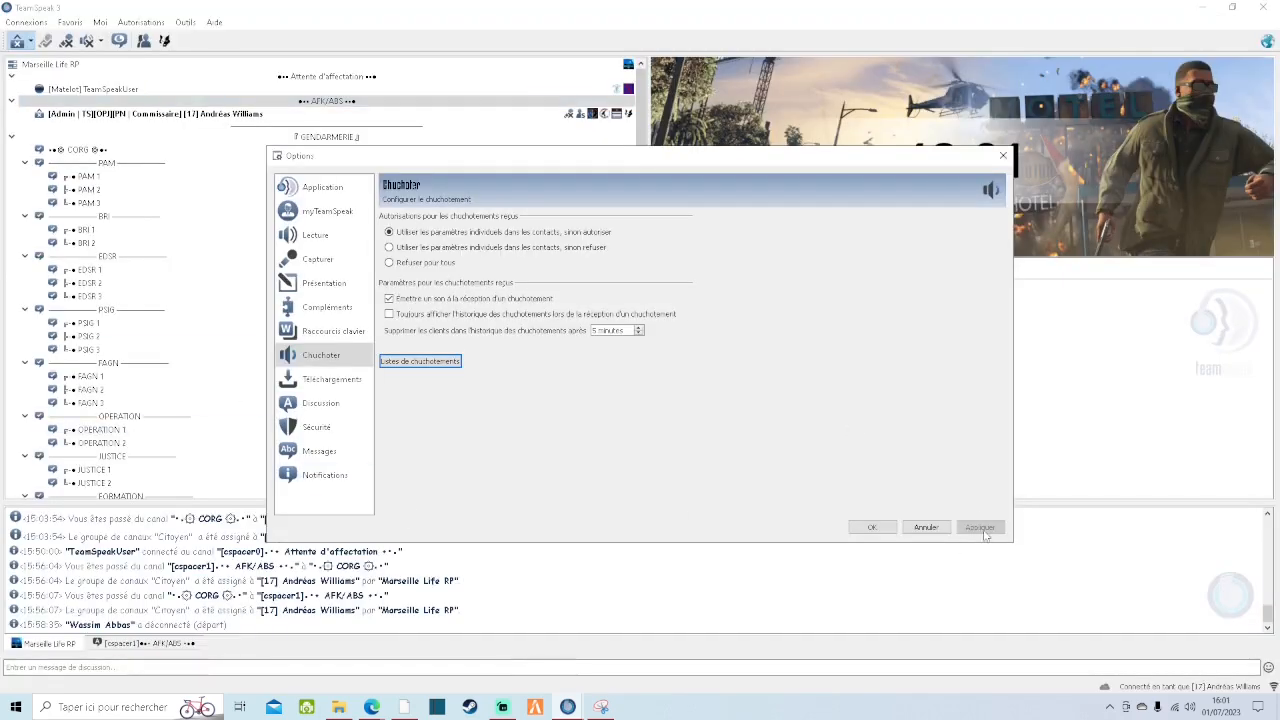
left_click(880, 528)
scroll(146, 204, "down", 4)
scroll(146, 204, "up", 5)
scroll(170, 340, "down", 8)
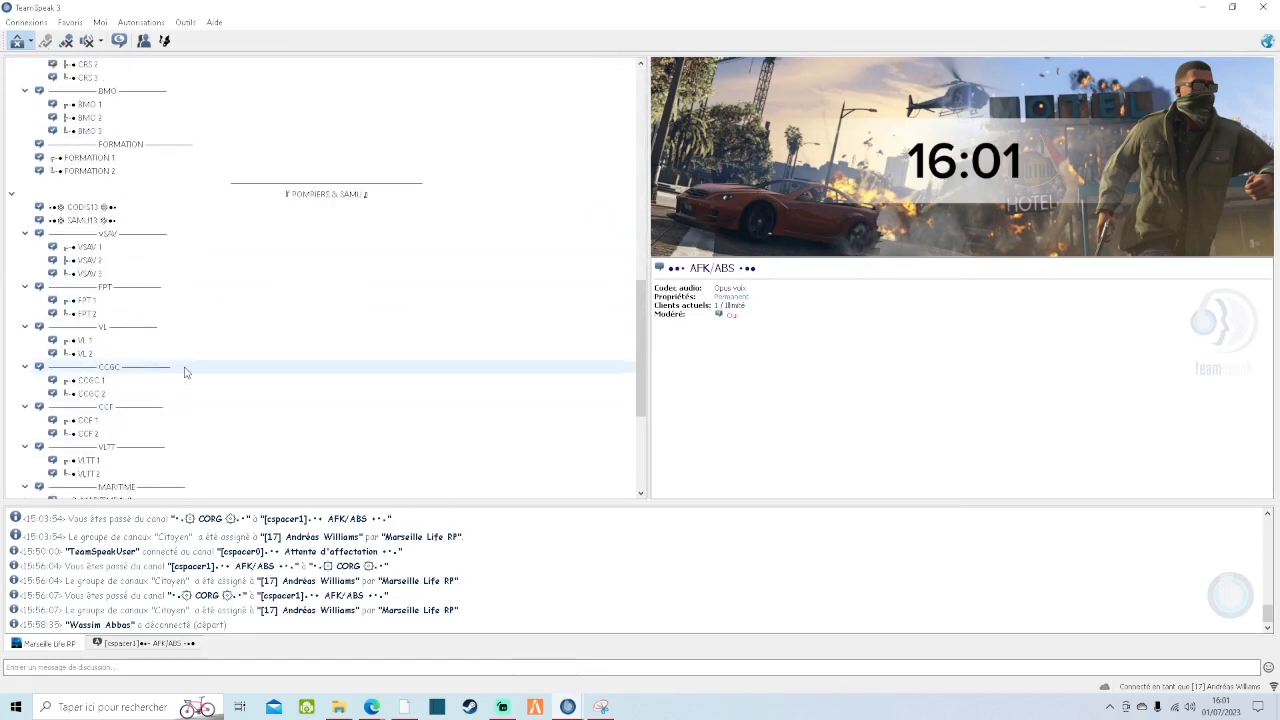
scroll(210, 330, "down", 4)
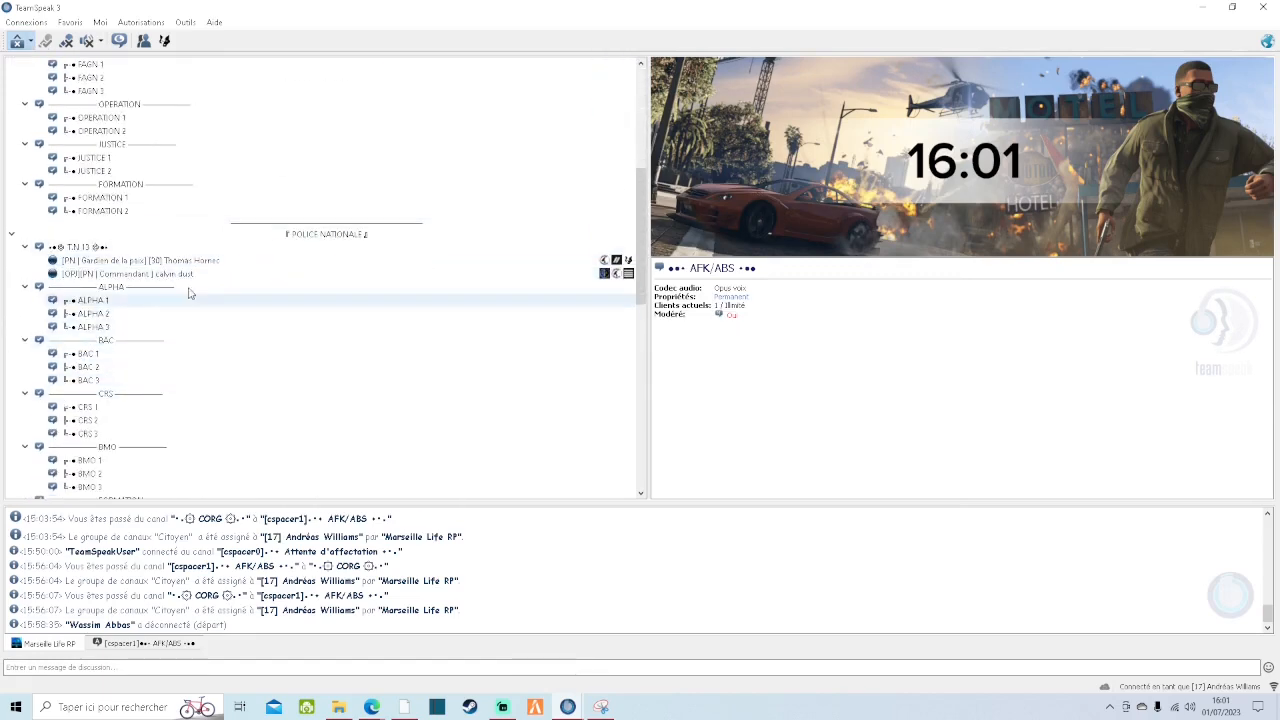
mouse_move(600, 707)
left_click(635, 645)
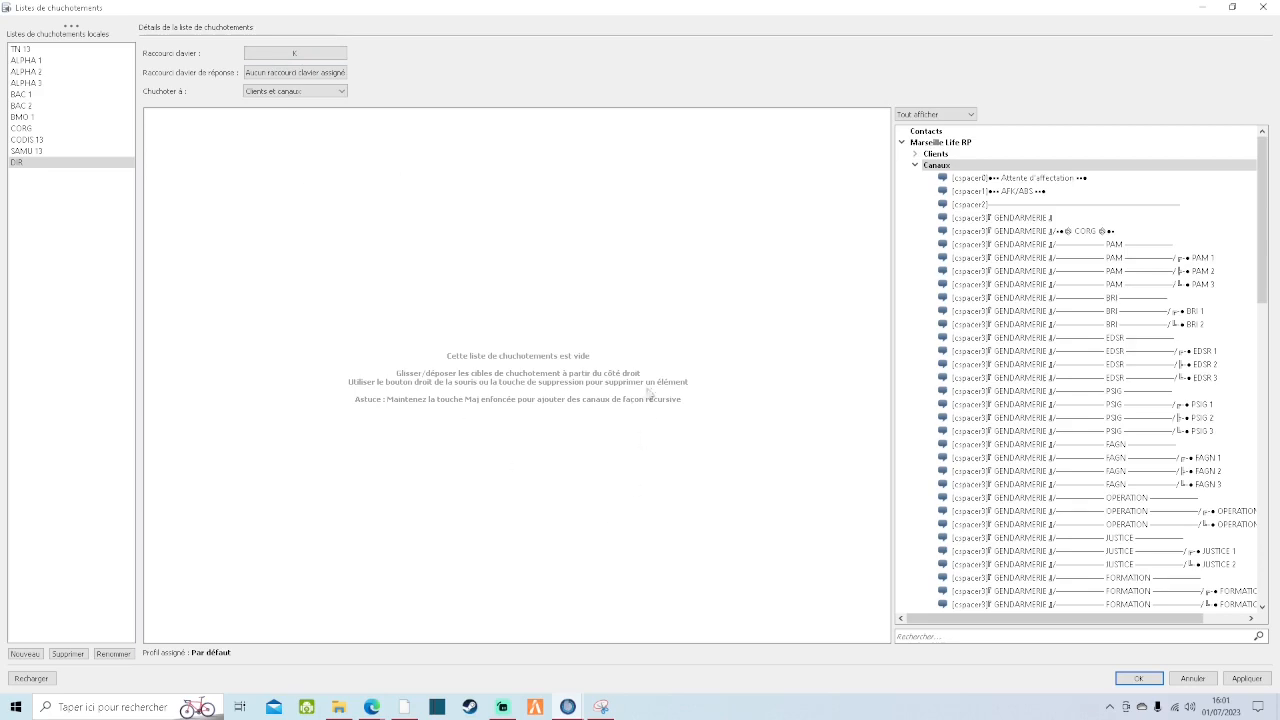
Step: Add the DIR 1 intervention channel to the DIR whisper list and remove it again
scroll(1100, 294, "down", 20)
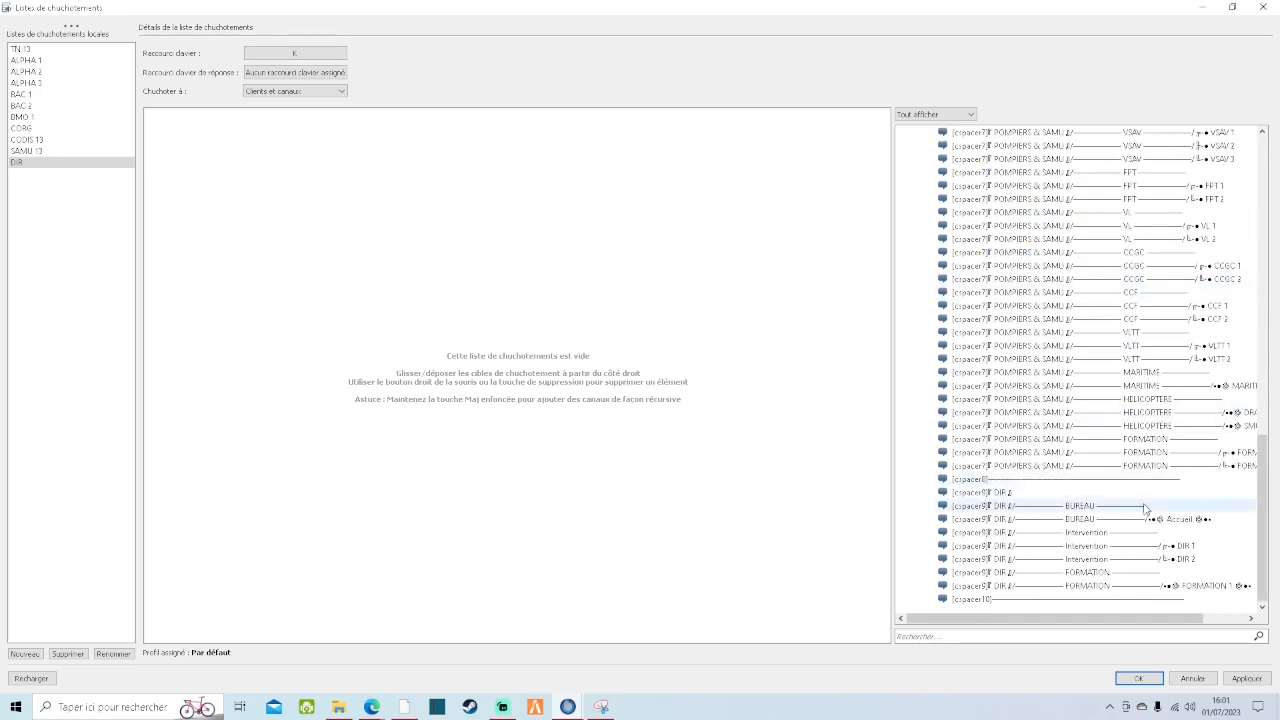
double_click(1180, 546)
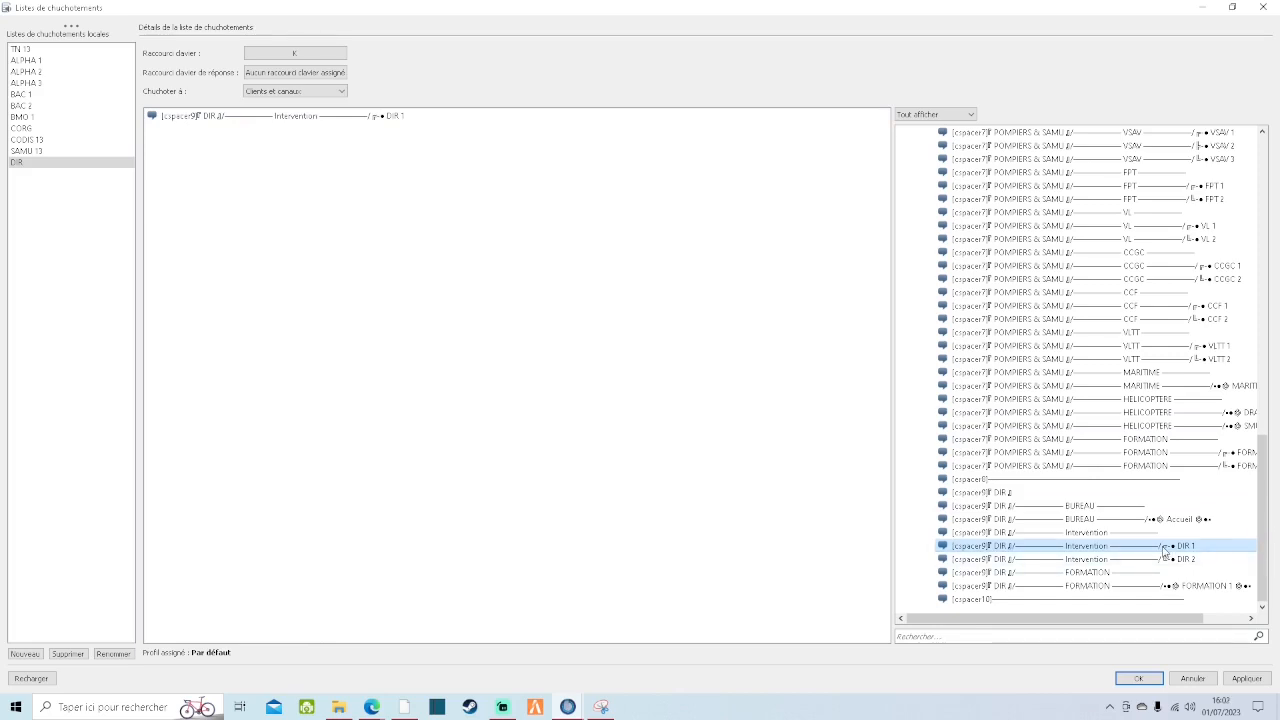
right_click(369, 119)
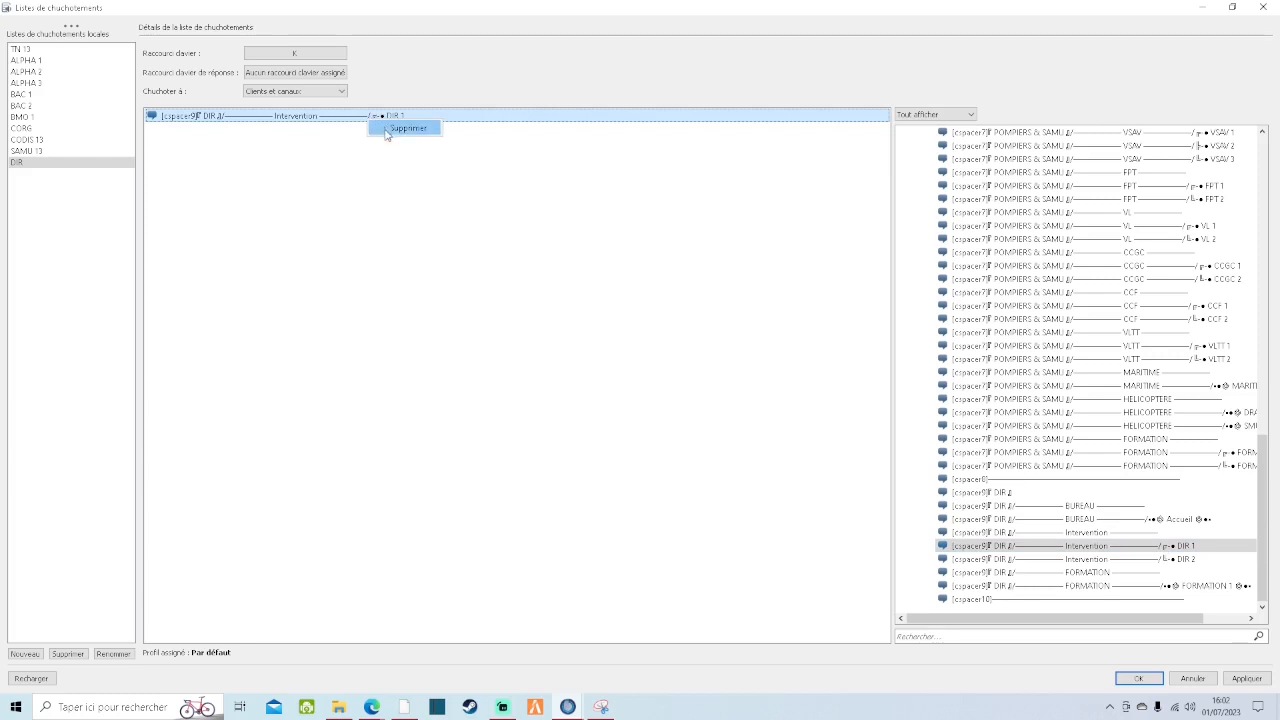
left_click(390, 117)
right_click(390, 118)
left_click(408, 130)
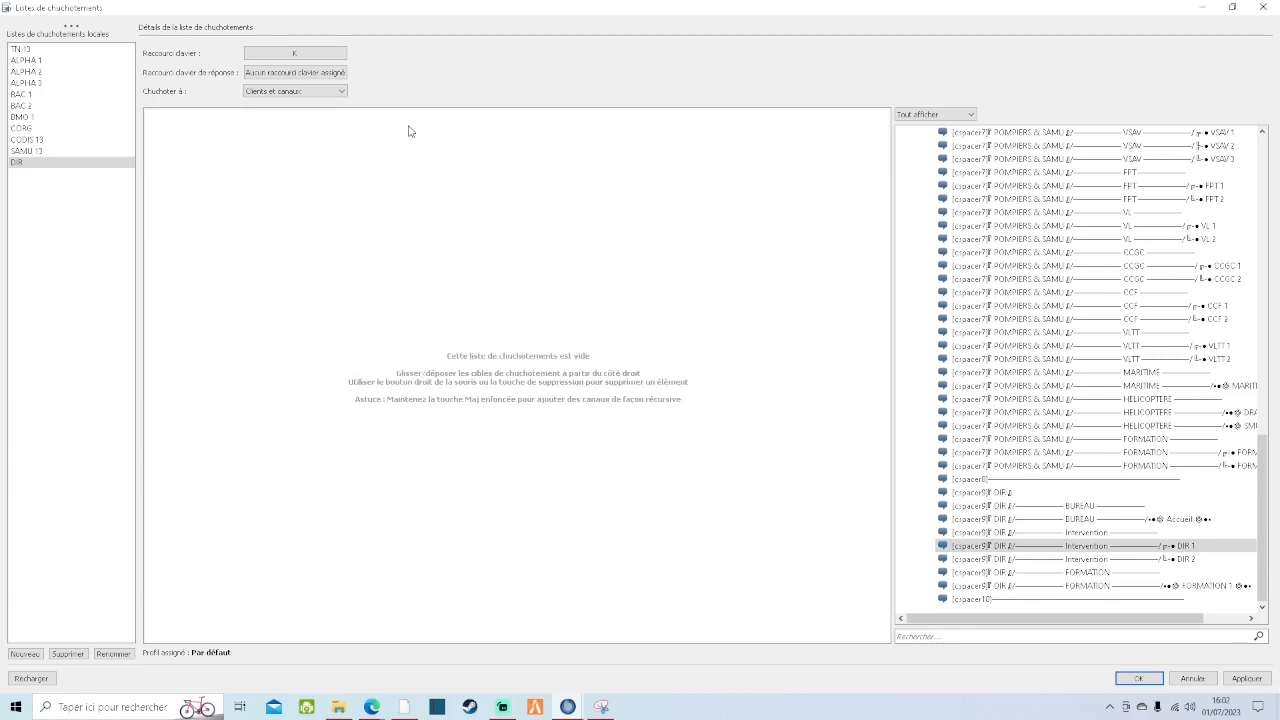
Step: Add the FORMATION channel of the DIR section to the DIR whisper list and delete it from the list
double_click(1168, 574)
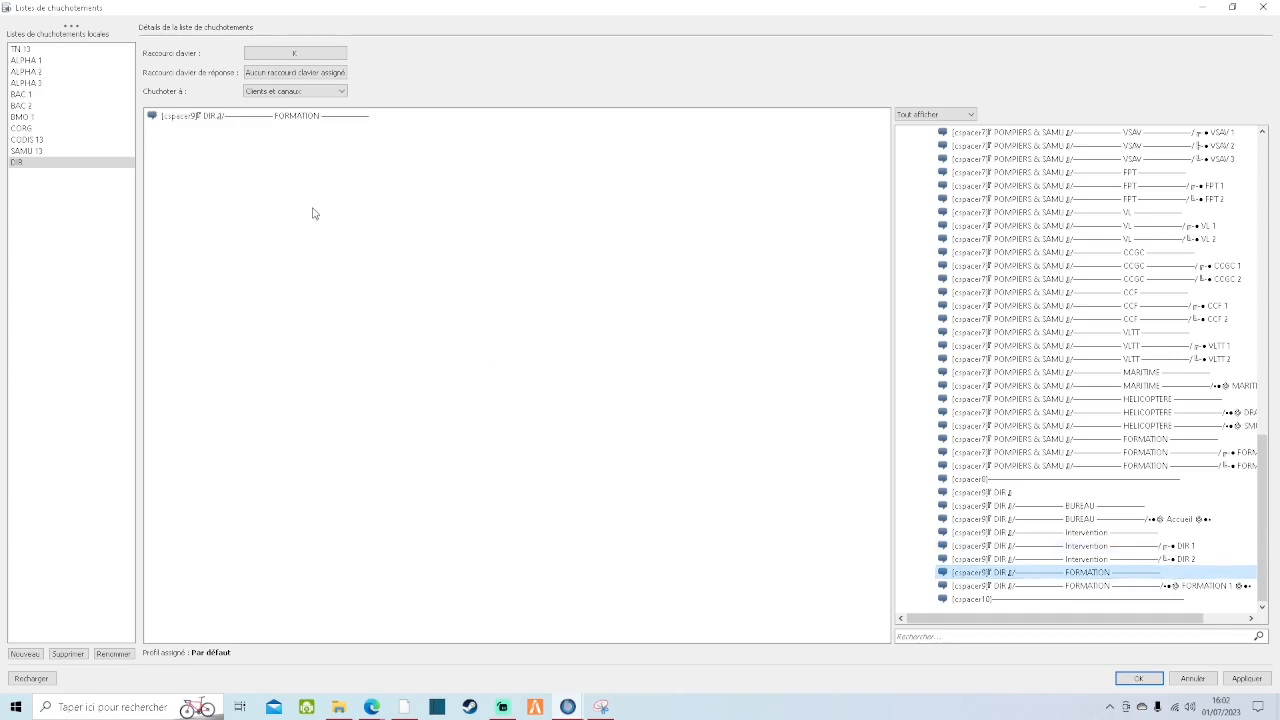
left_click(318, 122)
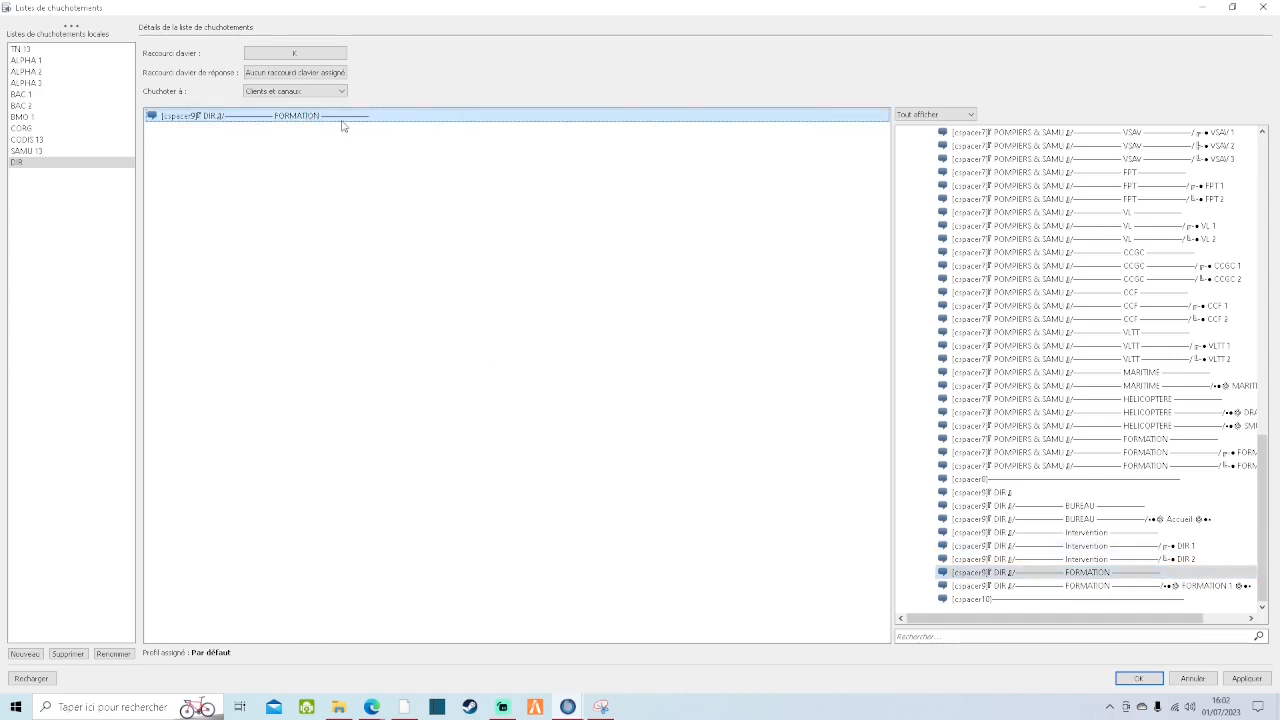
key("Delete")
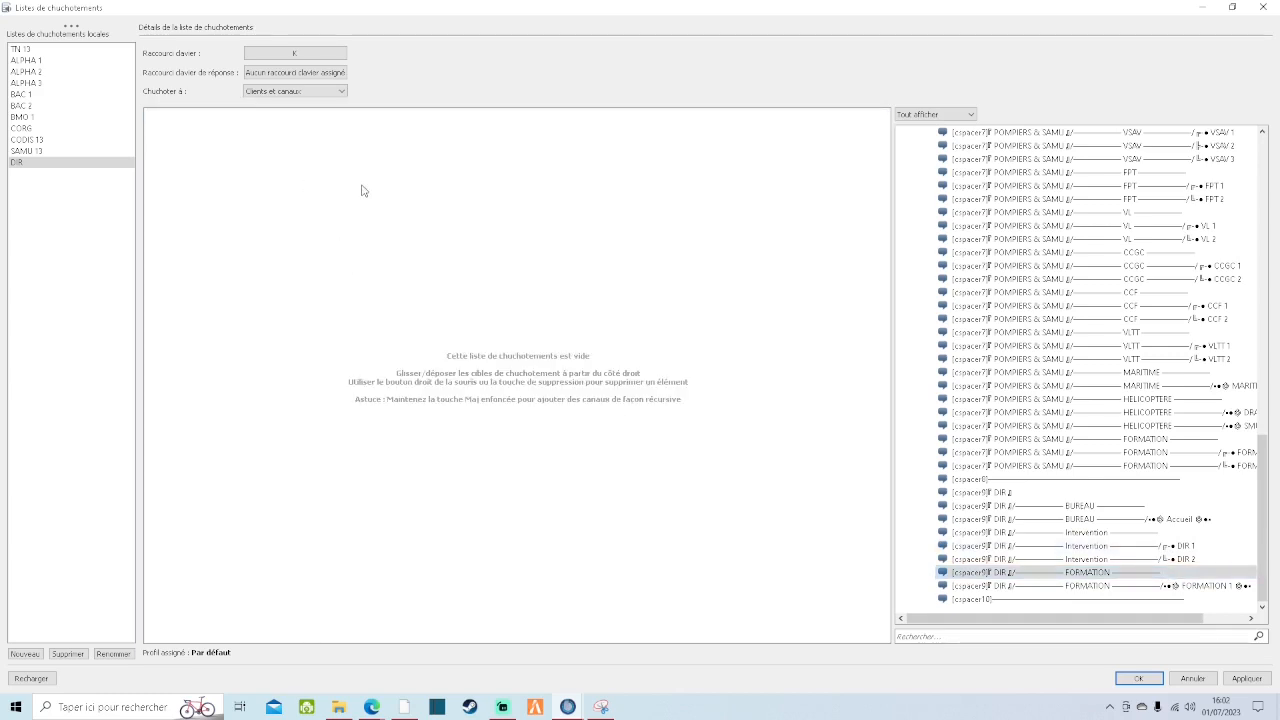
Step: Add the DIR 1 intervention channel as the target of the DIR whisper list and apply the change
left_click(1167, 548)
left_click_drag(1167, 550, 591, 394)
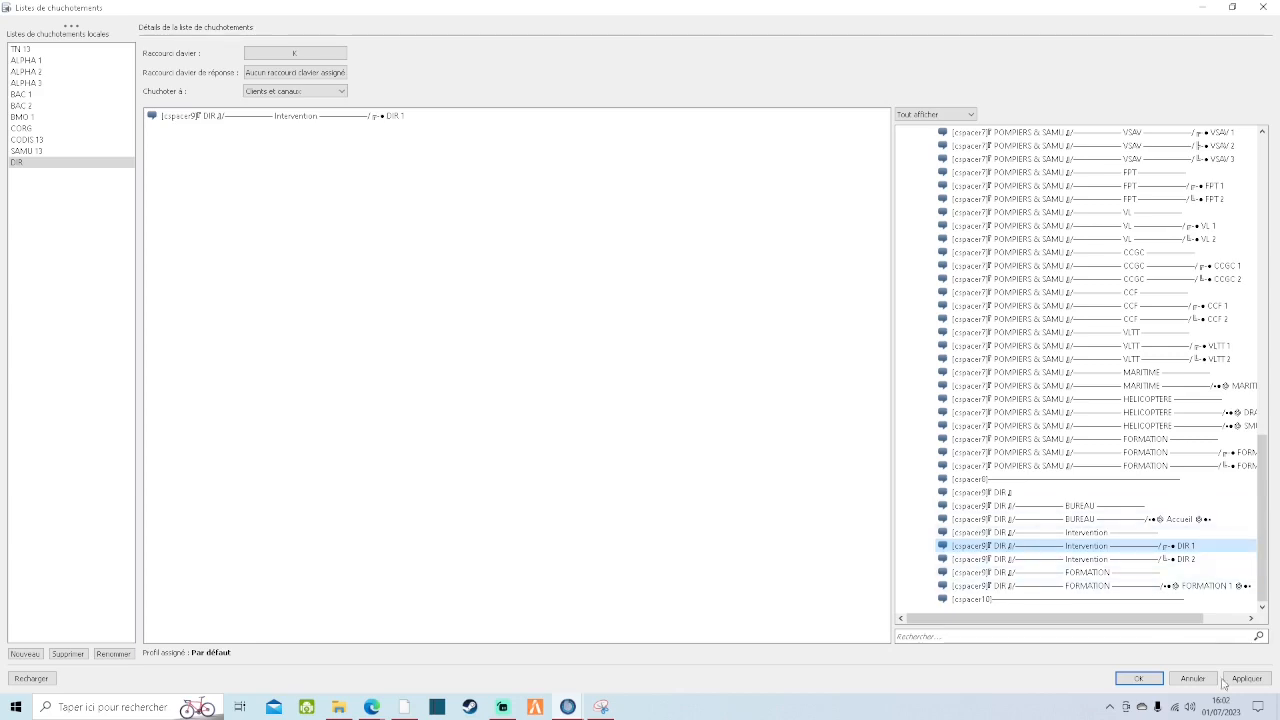
left_click(1255, 684)
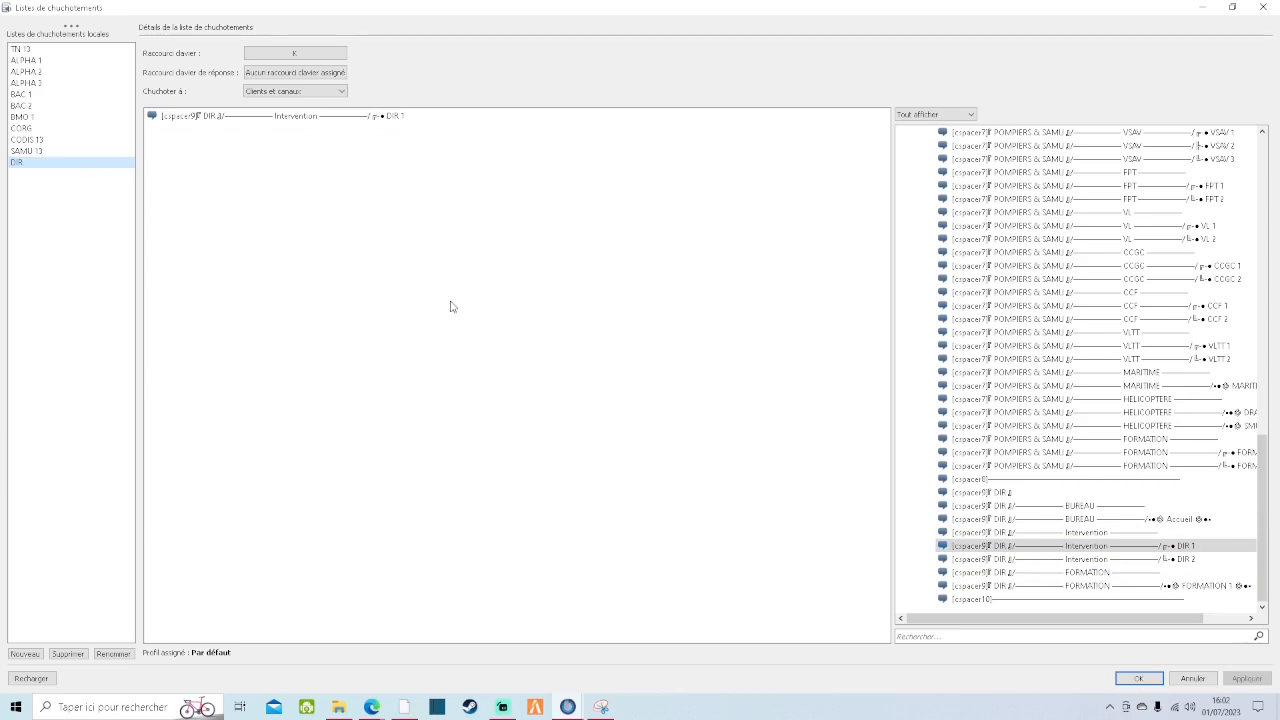
Step: Review the hotkeys and target channels of the TN 13, ALPHA 1, ALPHA 2 and CODIS 13 whisper lists
left_click(24, 50)
left_click(26, 60)
left_click(28, 72)
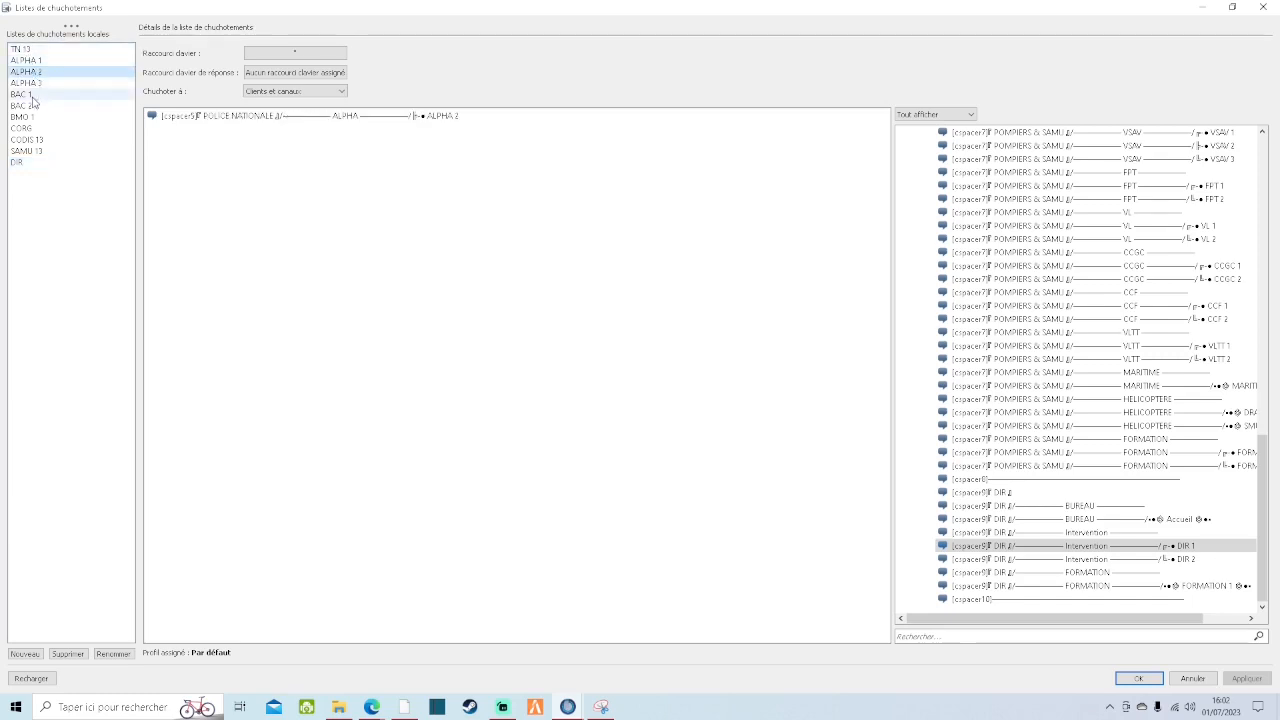
left_click(27, 139)
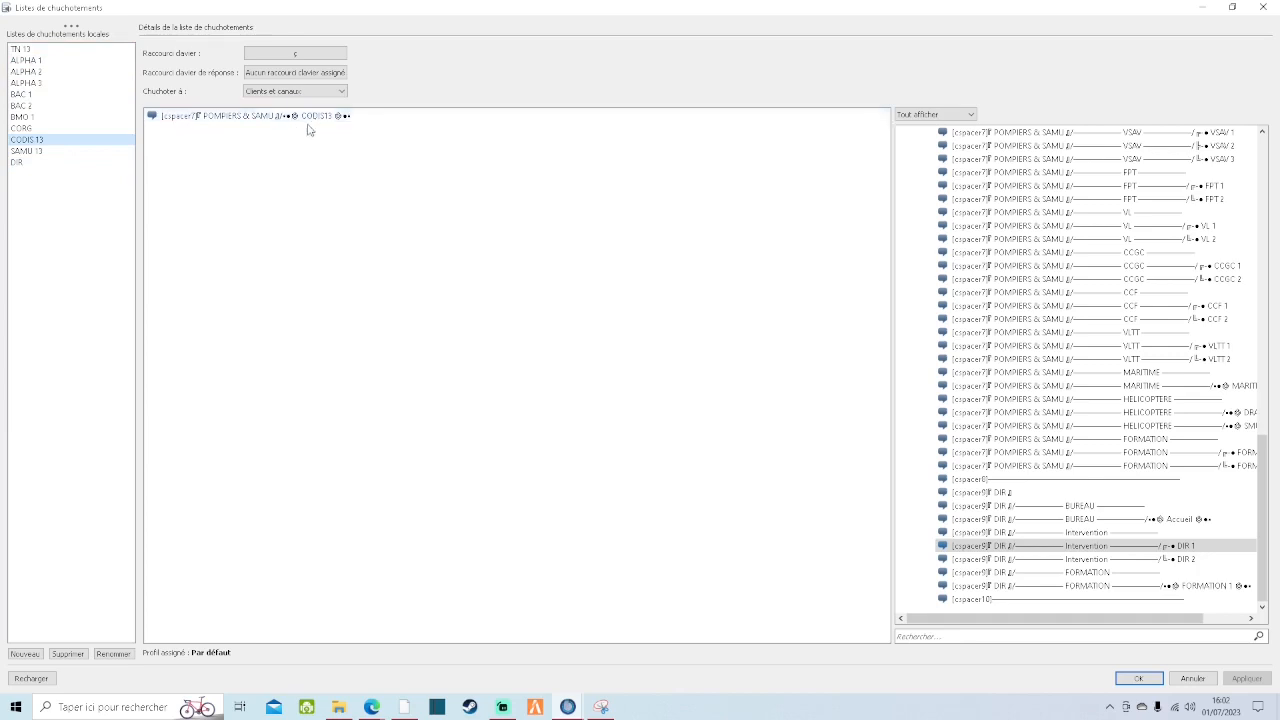
scroll(1123, 394, "up", 20)
left_click(82, 50)
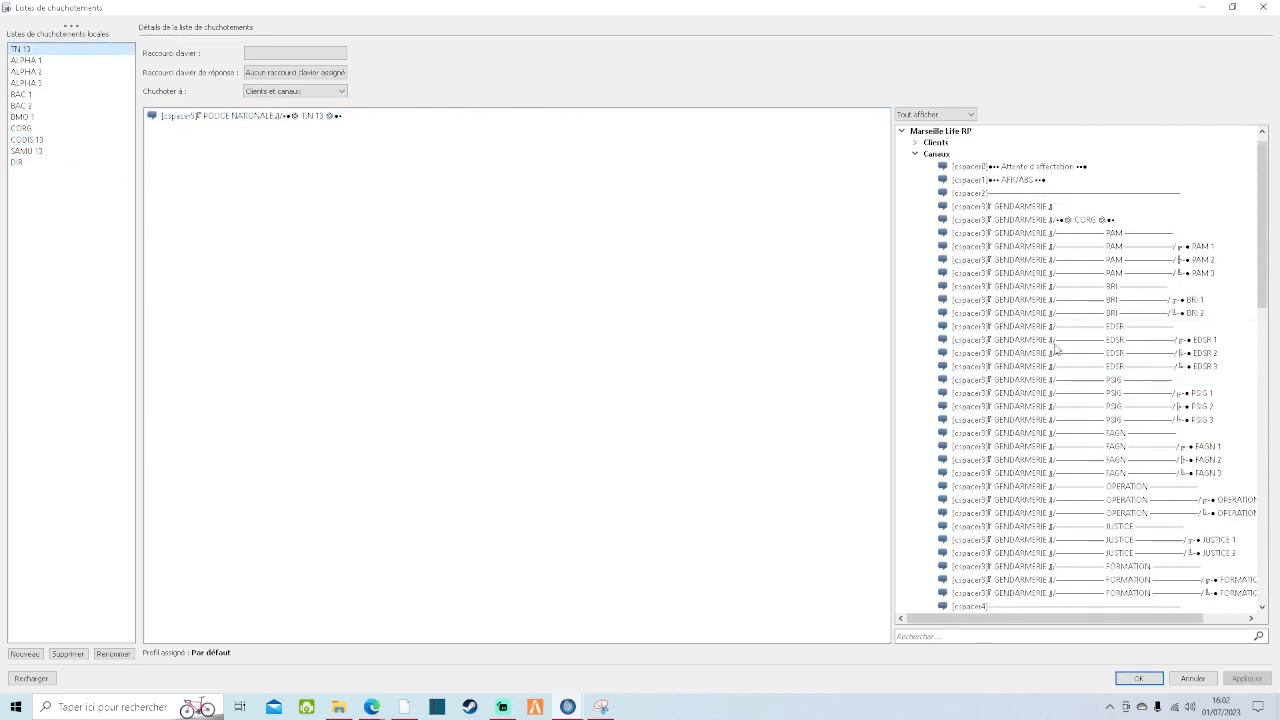
scroll(1030, 400, "down", 6)
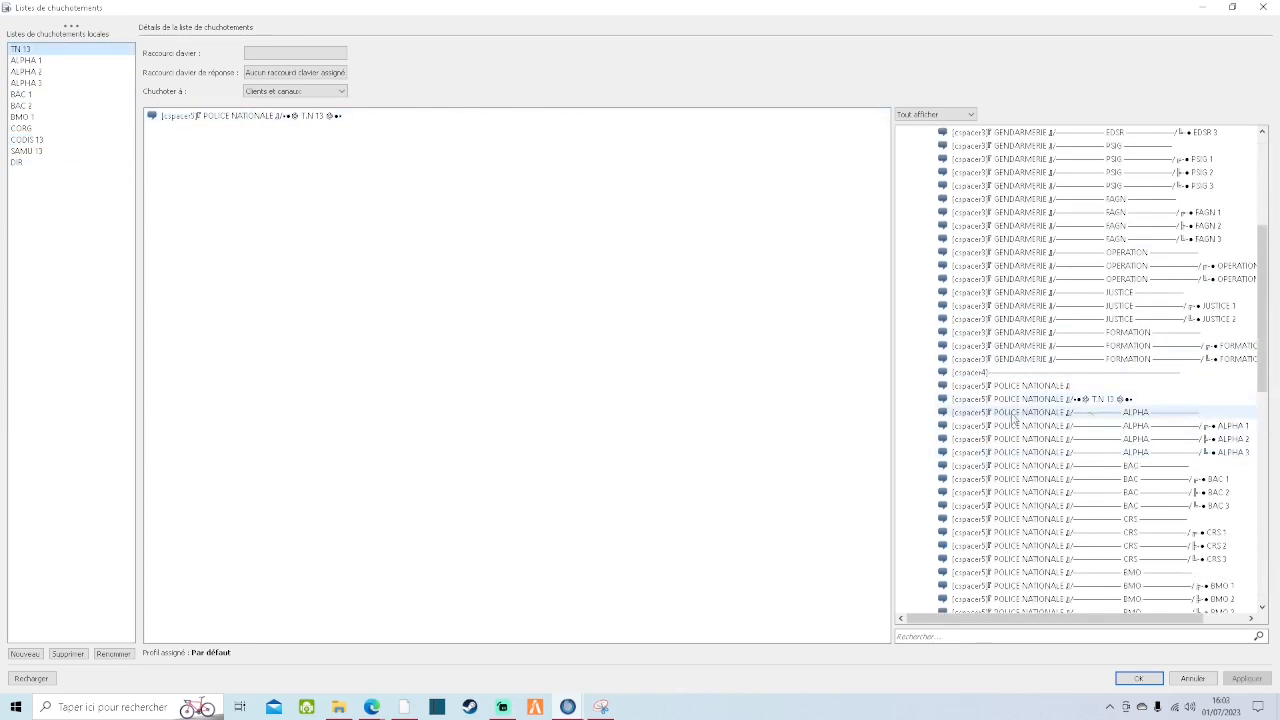
left_click(86, 61)
scroll(1150, 476, "down", 15)
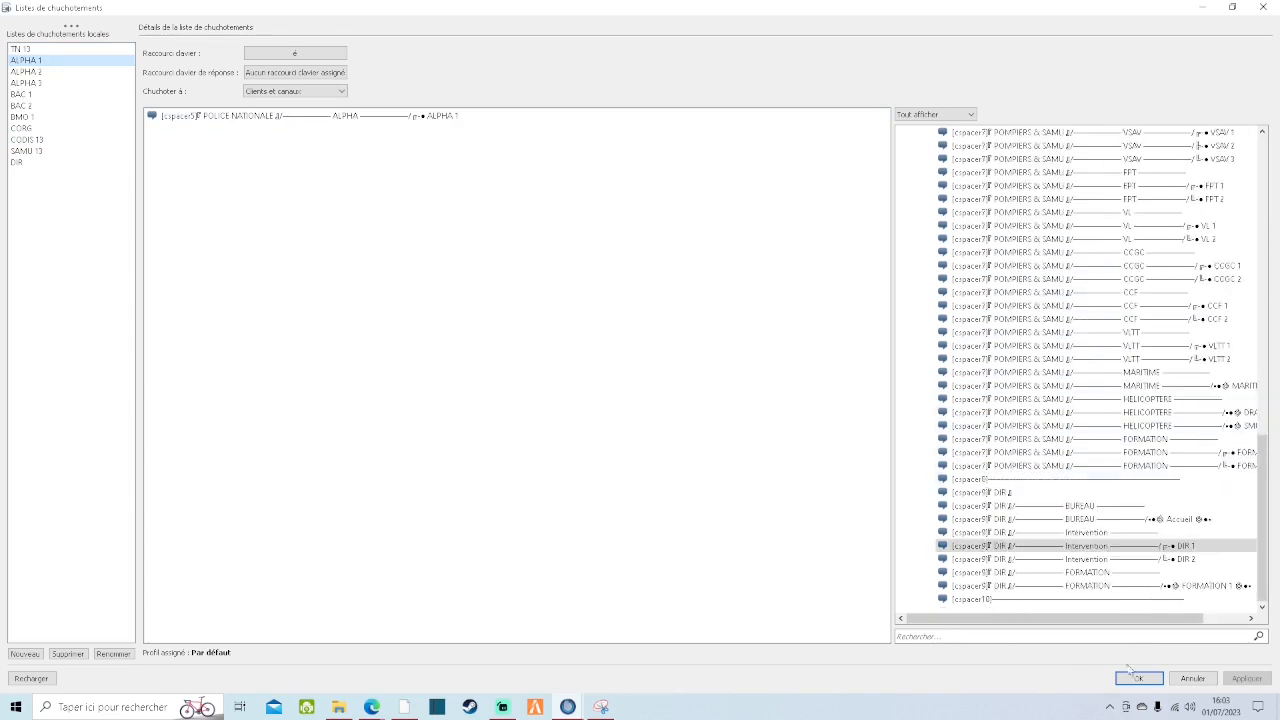
Step: Confirm the whisper lists and move from the AFK/ABS channel to the CORG channel of the Gendarmerie section
left_click(1134, 677)
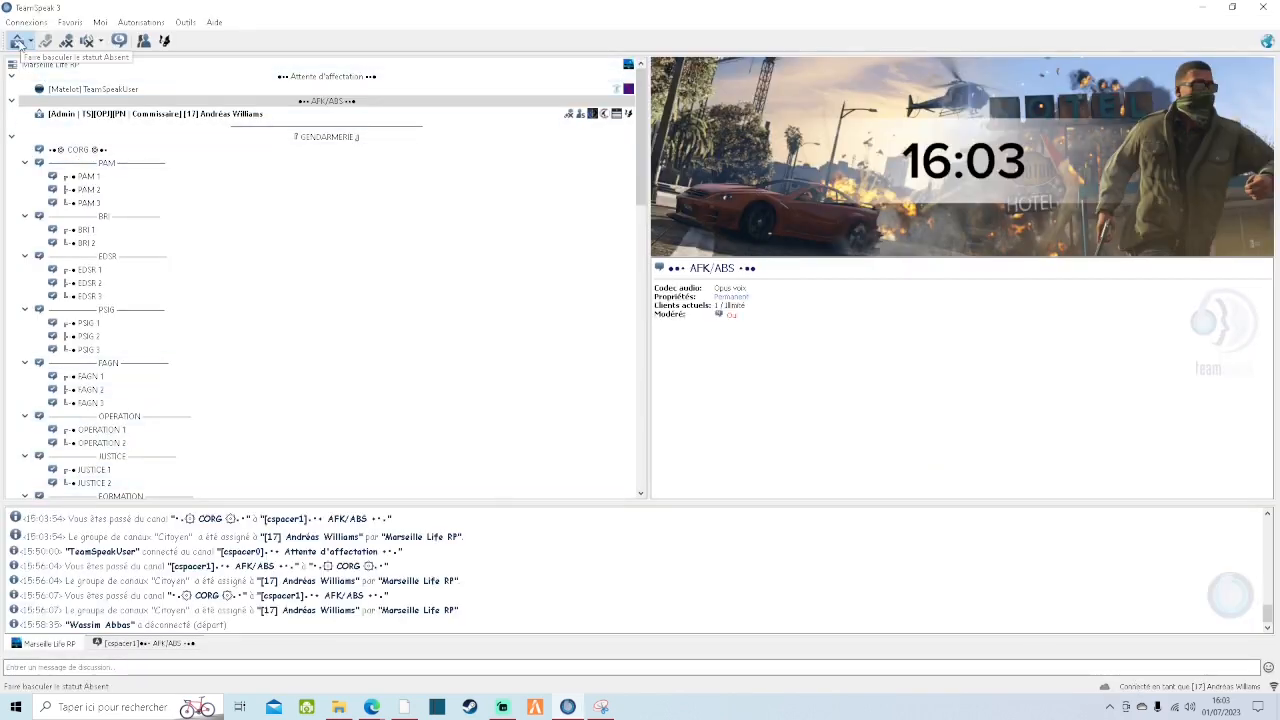
scroll(97, 210, "down", 7)
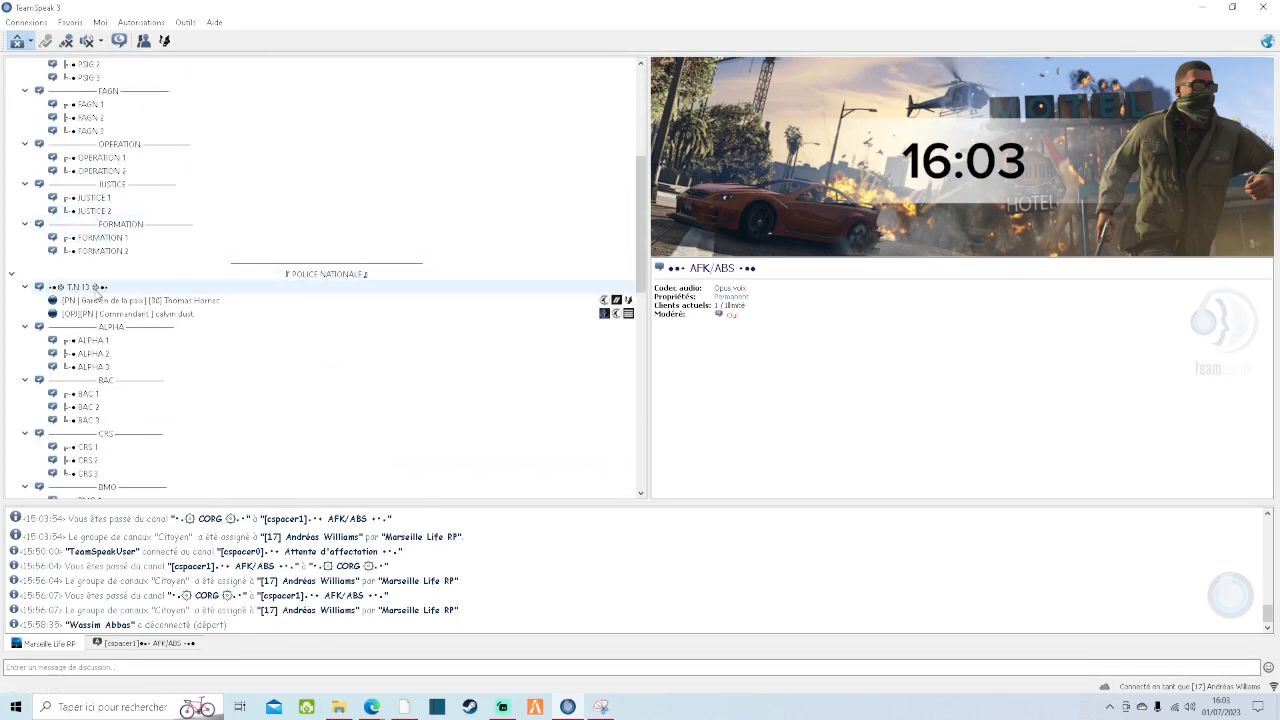
scroll(300, 425, "up", 7)
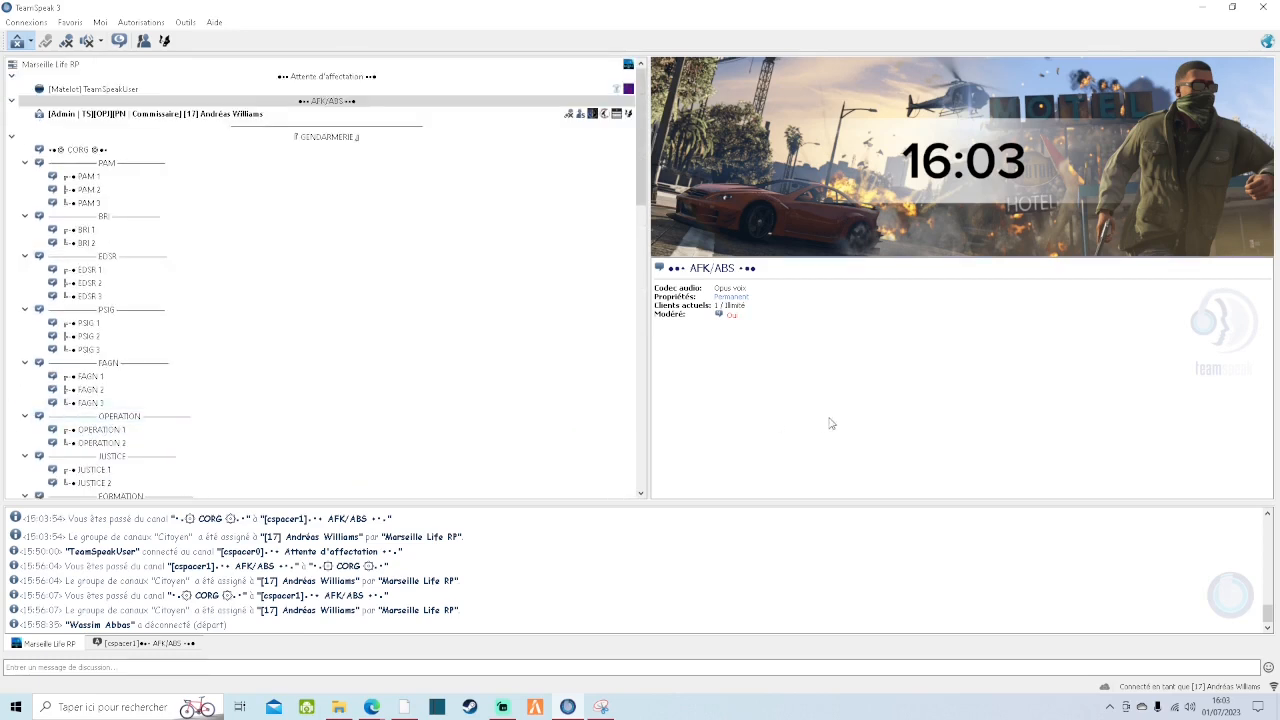
double_click(88, 147)
Step: Examine the server's channel tree from the Gendarmerie section through Police Nationale to the CODIS13 and SAMU13 channels of Pompiers & SAMU
scroll(174, 148, "down", 3)
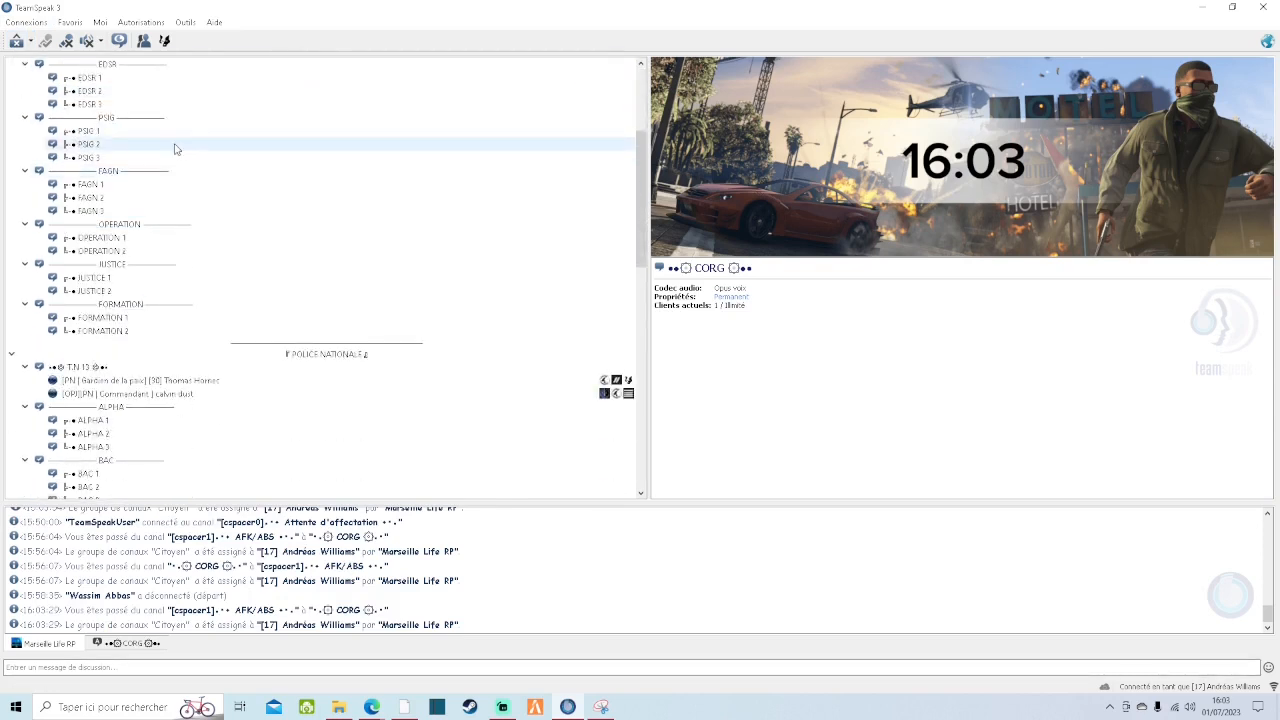
scroll(174, 150, "down", 9)
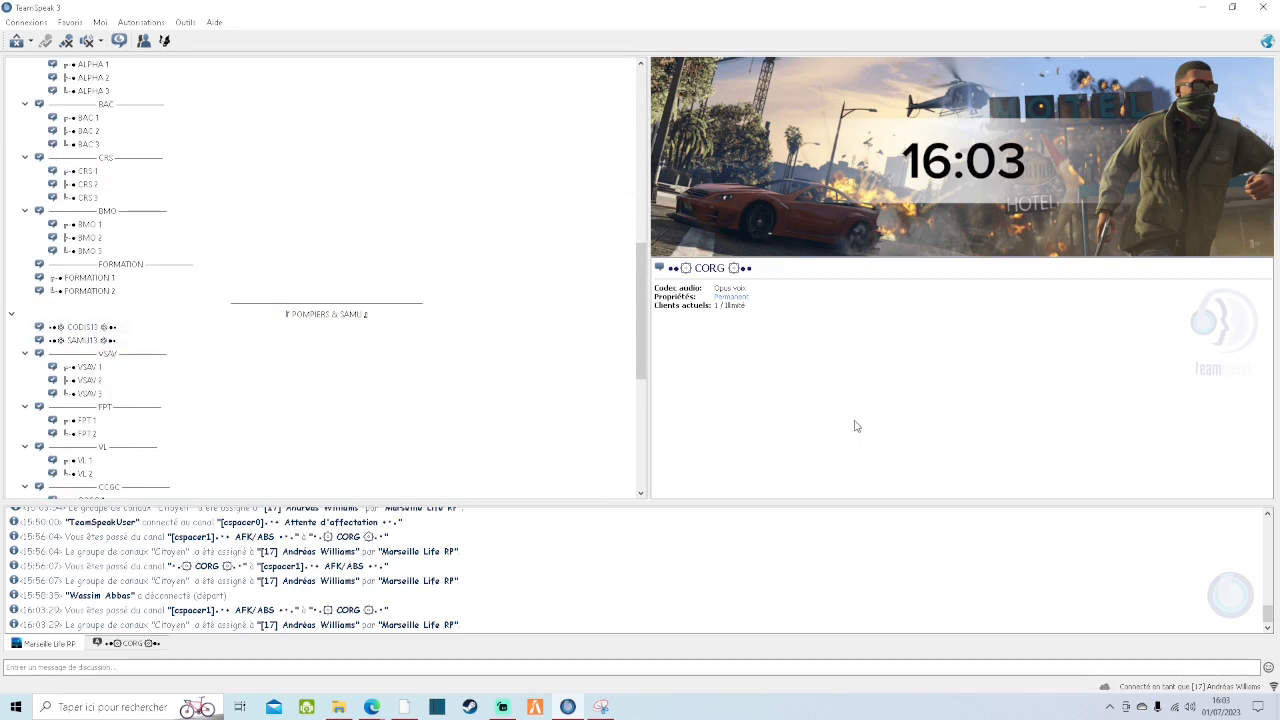
scroll(295, 395, "up", 15)
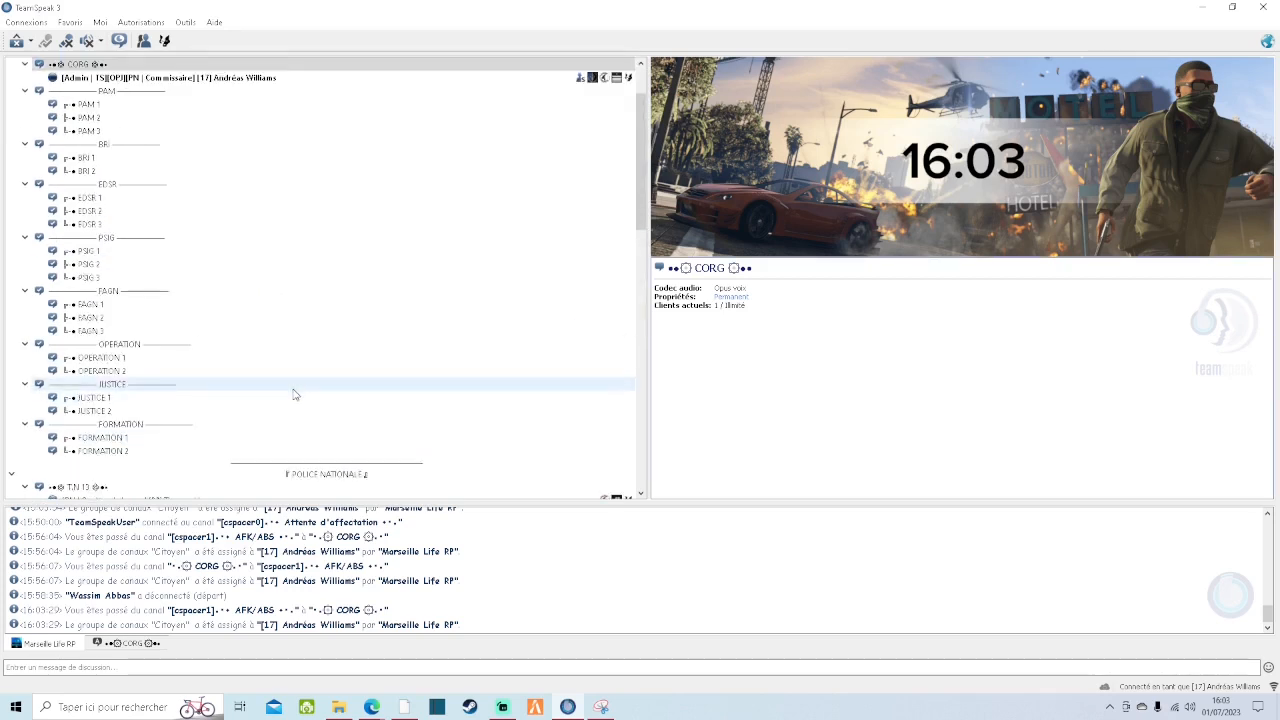
scroll(219, 300, "up", 2)
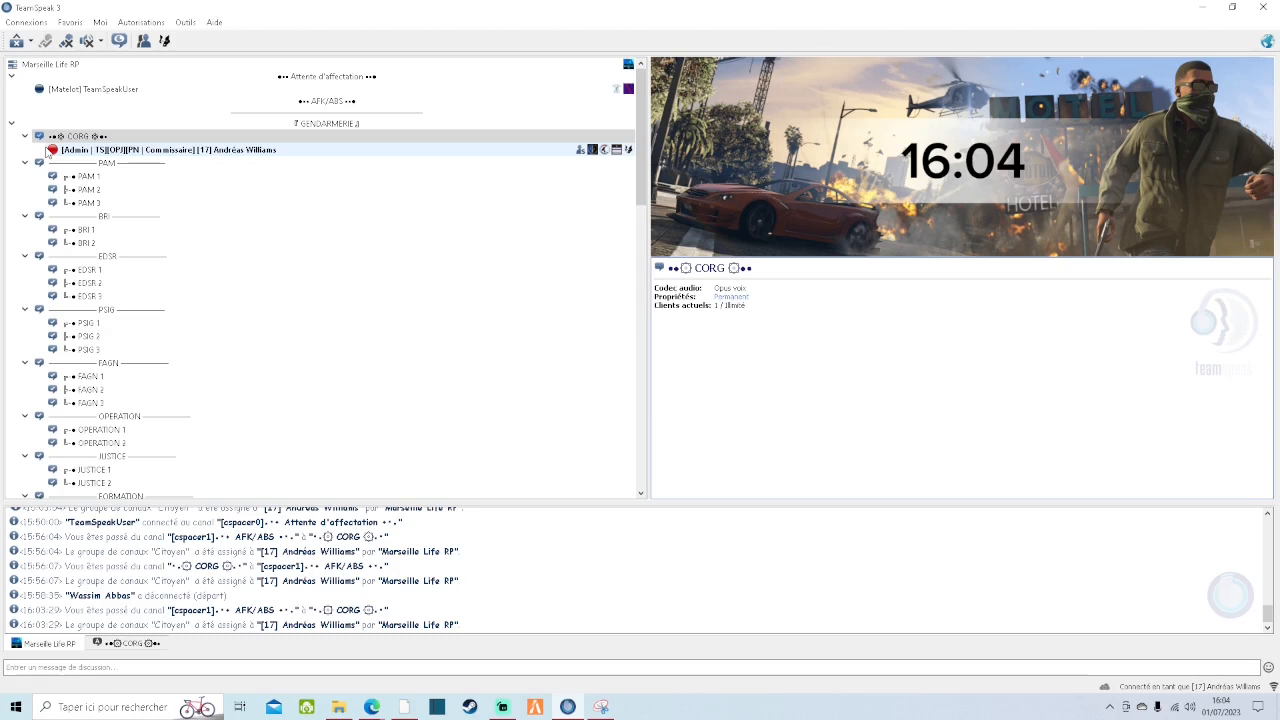
scroll(337, 297, "down", 10)
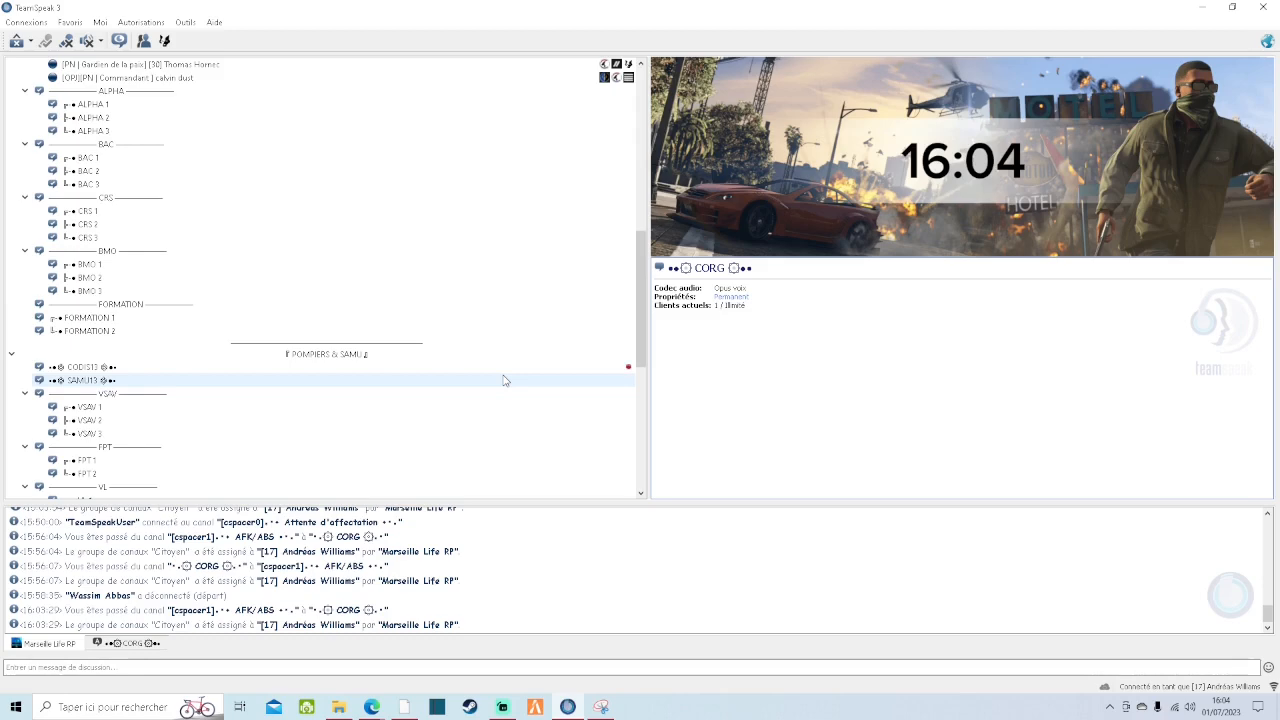
scroll(504, 380, "up", 15)
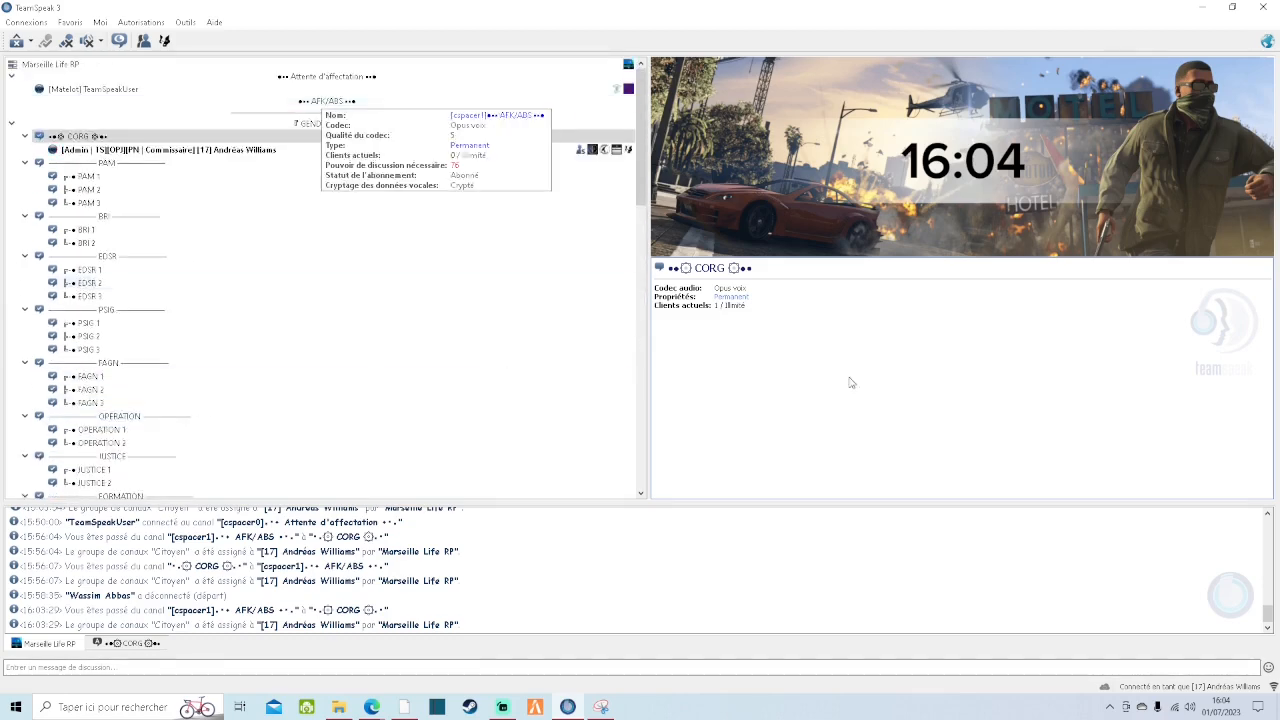